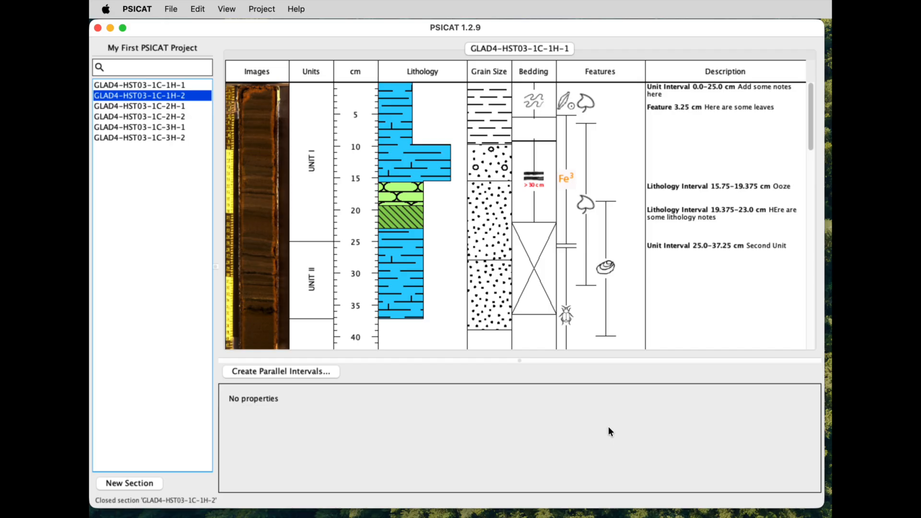
Step: Open the diagram options and compare the column list, from Images to Description, with the columns in the diagram
left_click(227, 10)
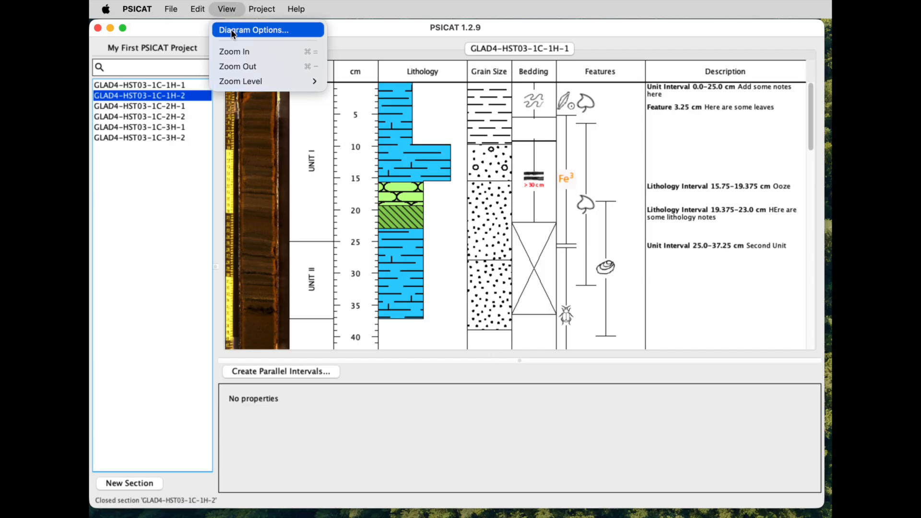
left_click(232, 29)
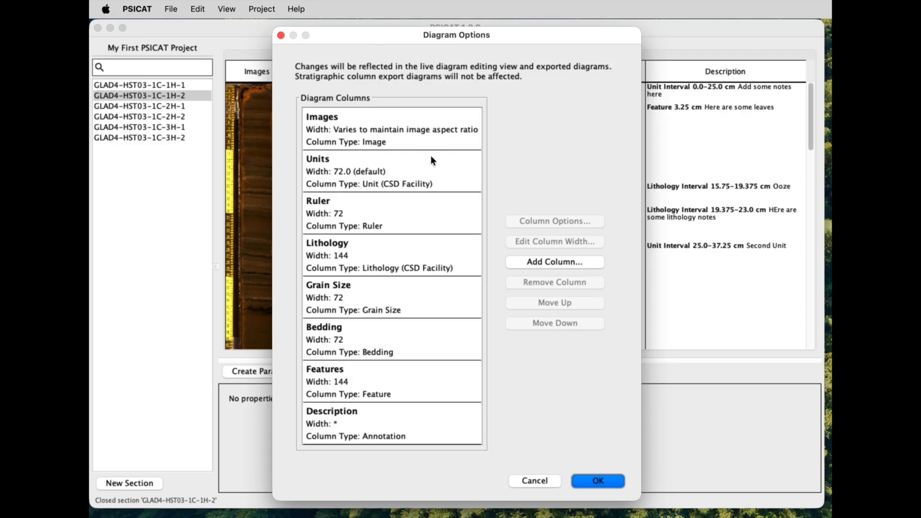
left_click(396, 143)
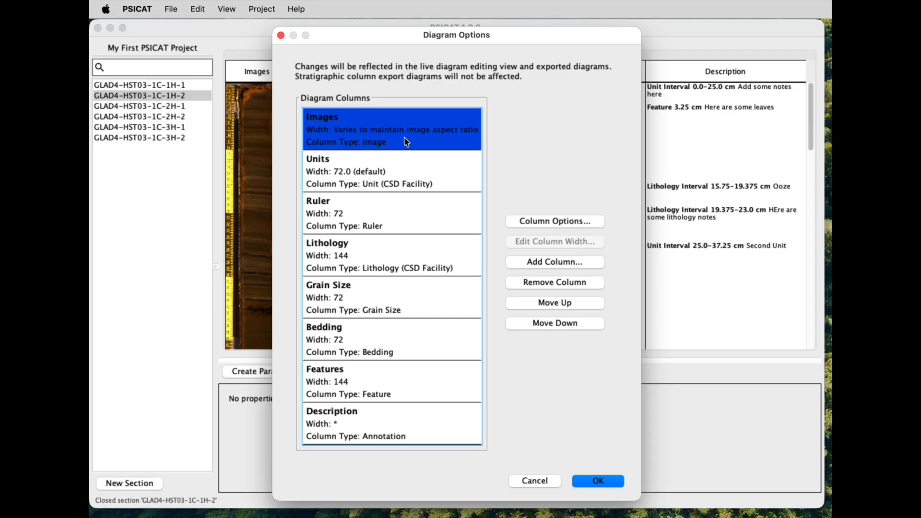
left_click_drag(500, 33, 613, 45)
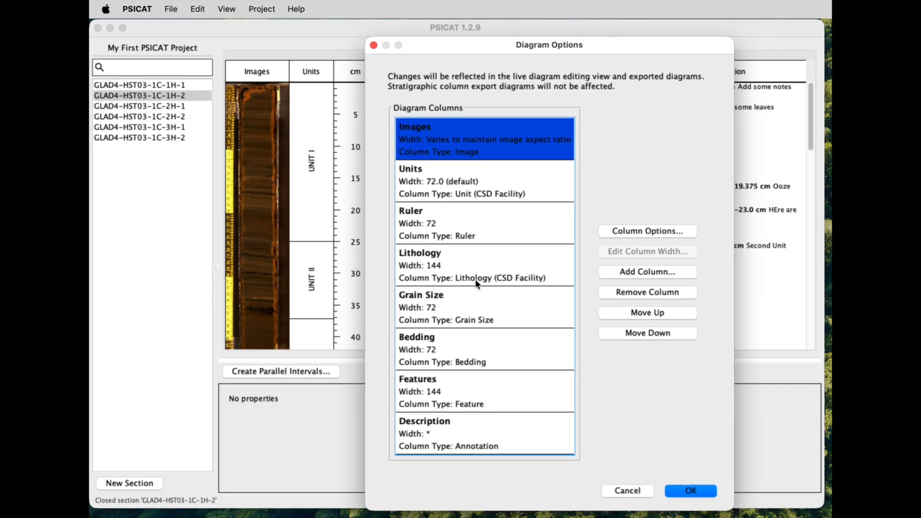
left_click(463, 427)
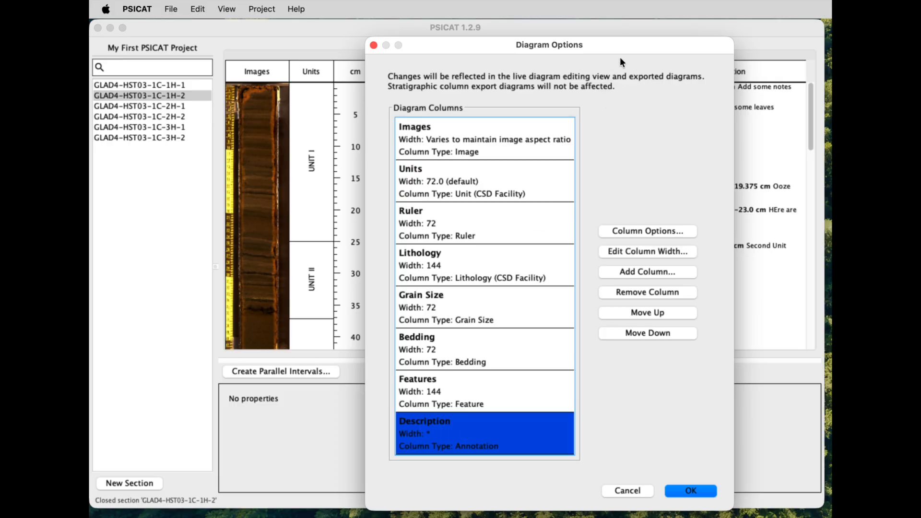
left_click_drag(632, 39, 419, 101)
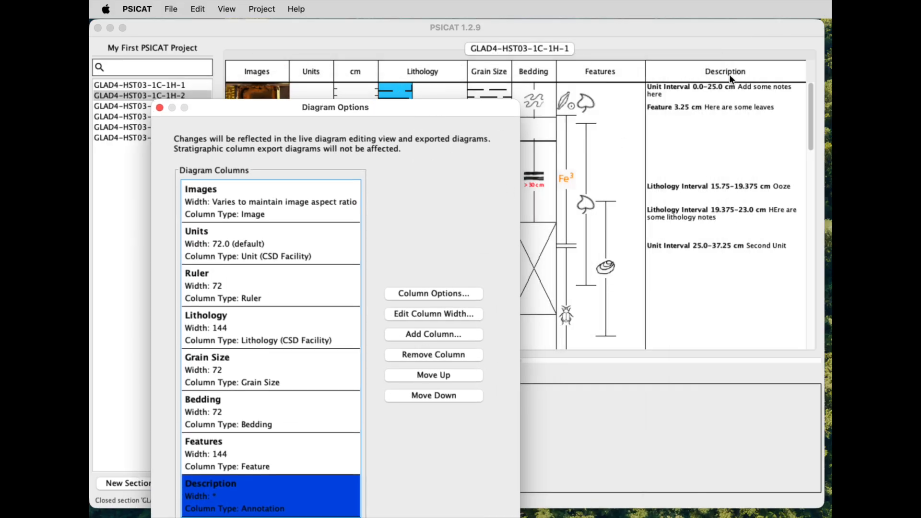
left_click_drag(465, 105, 637, 59)
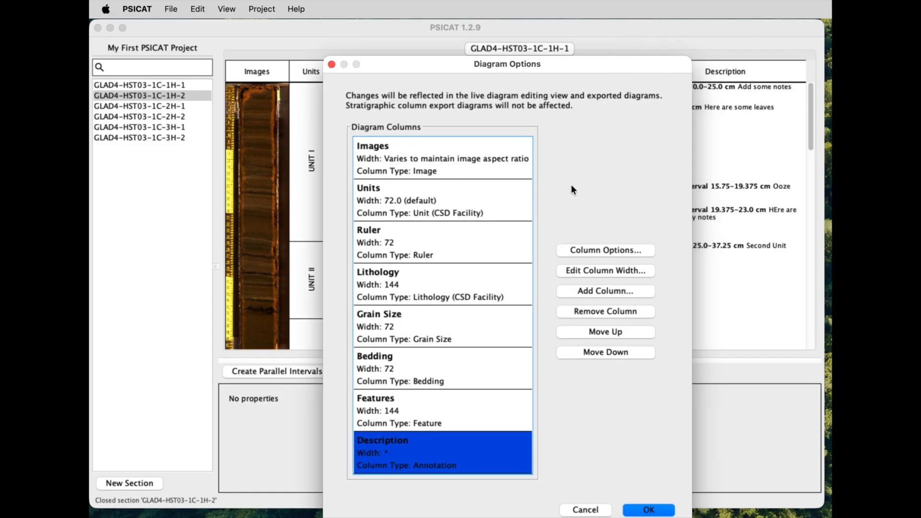
left_click_drag(599, 70, 718, 55)
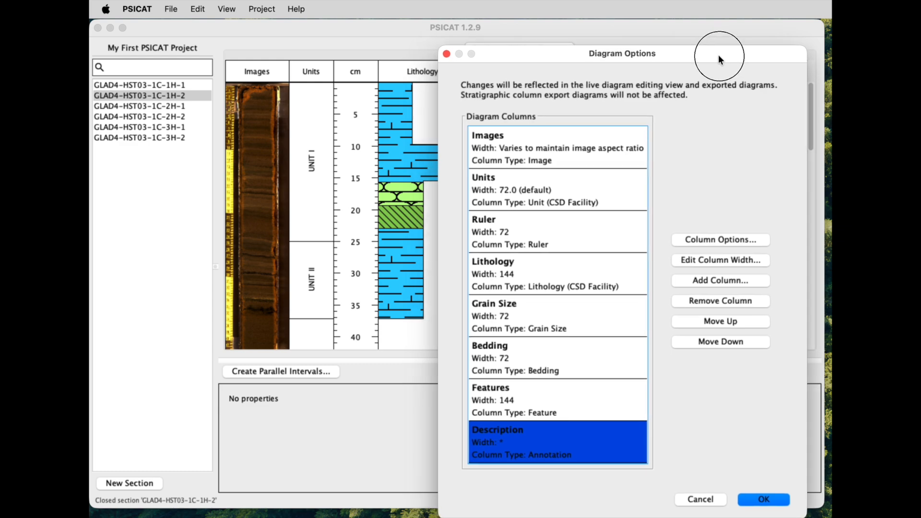
Step: Move the Images column three places down so it follows Lithology, and apply the diagram options
left_click(554, 139)
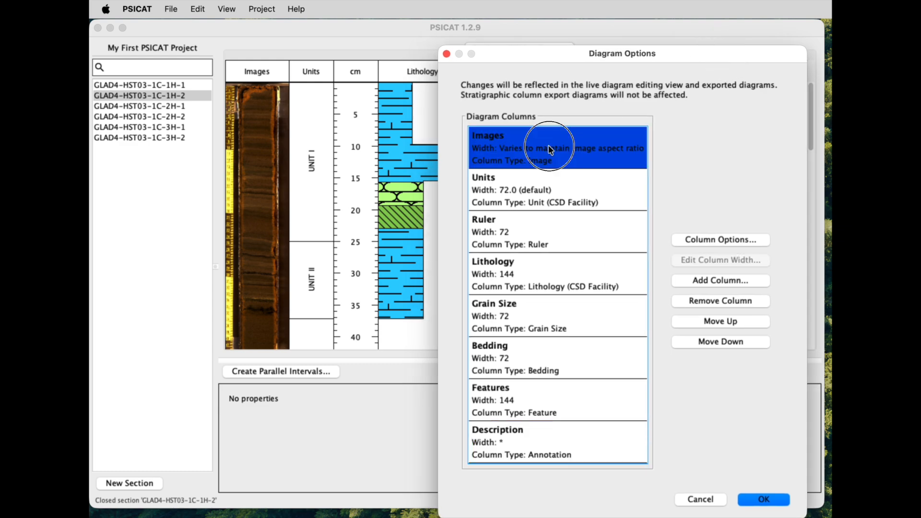
left_click_drag(680, 53, 696, 50)
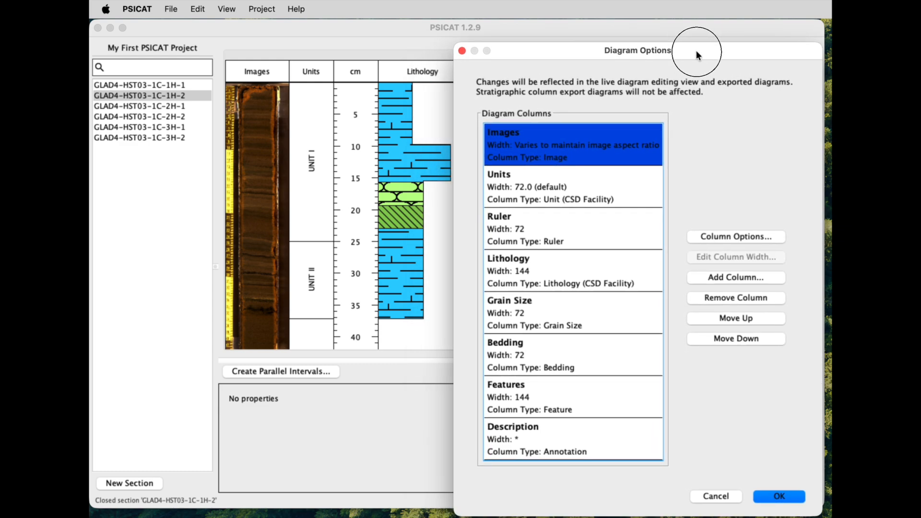
left_click(737, 339)
left_click(737, 339)
left_click(736, 339)
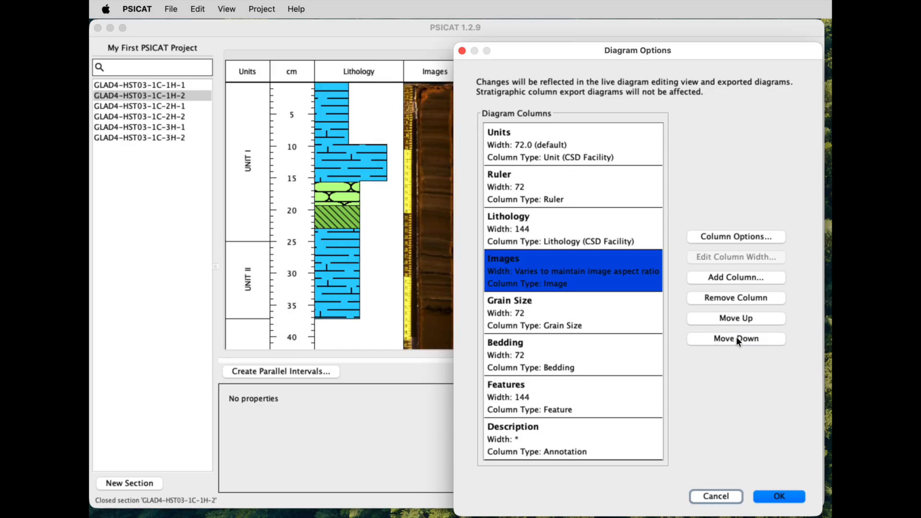
left_click_drag(698, 49, 729, 50)
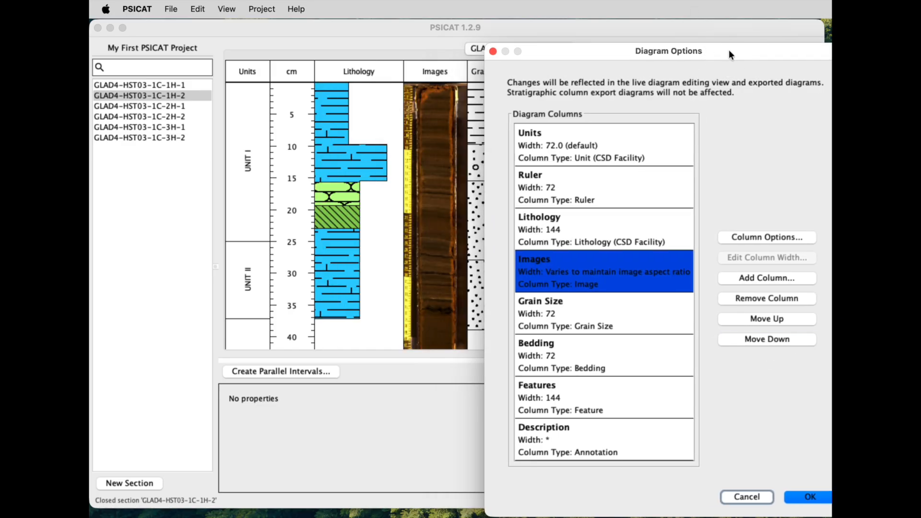
left_click(805, 496)
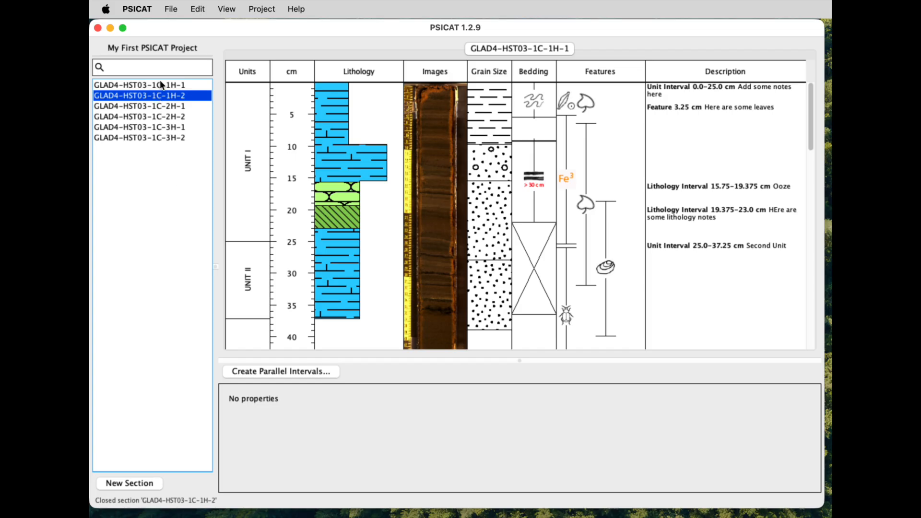
Step: Open section GLAD4-HST03-1C-1H-2, compare its column order with GLAD4-HST03-1C-1H-1, and close it again
double_click(151, 95)
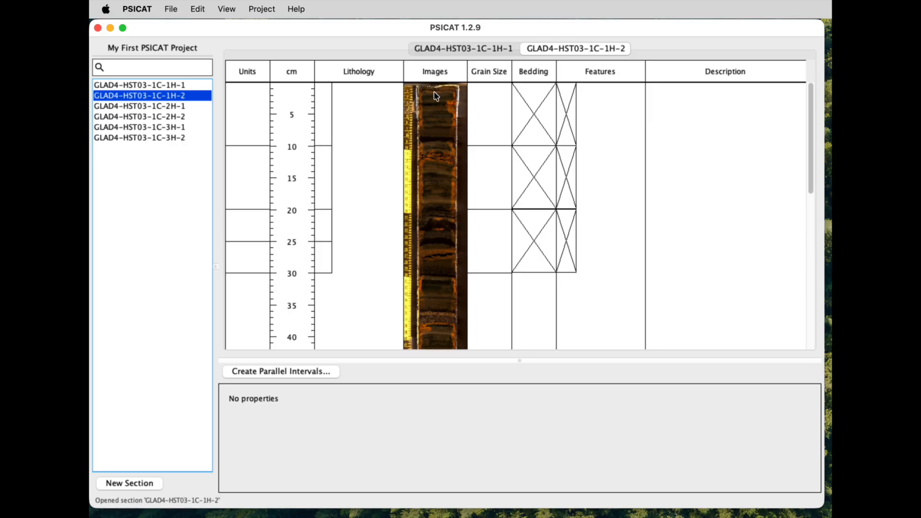
left_click(484, 44)
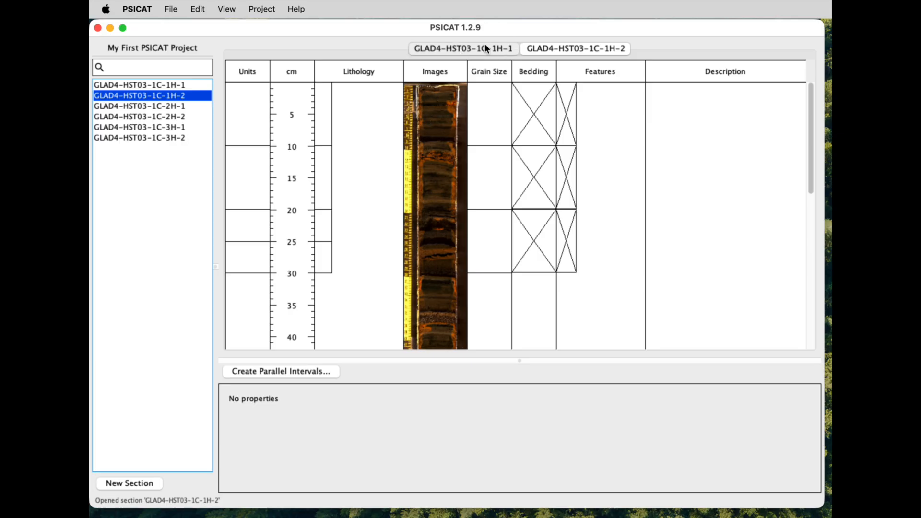
left_click(568, 45)
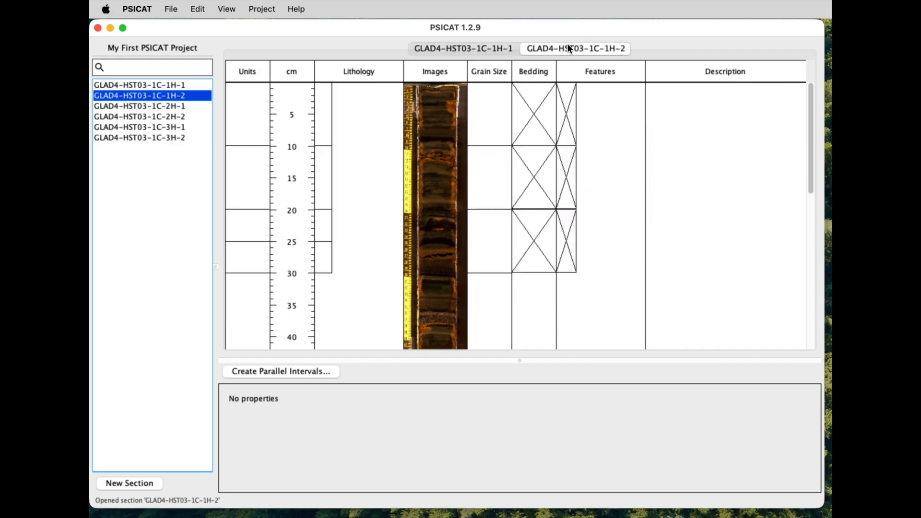
key("super+w")
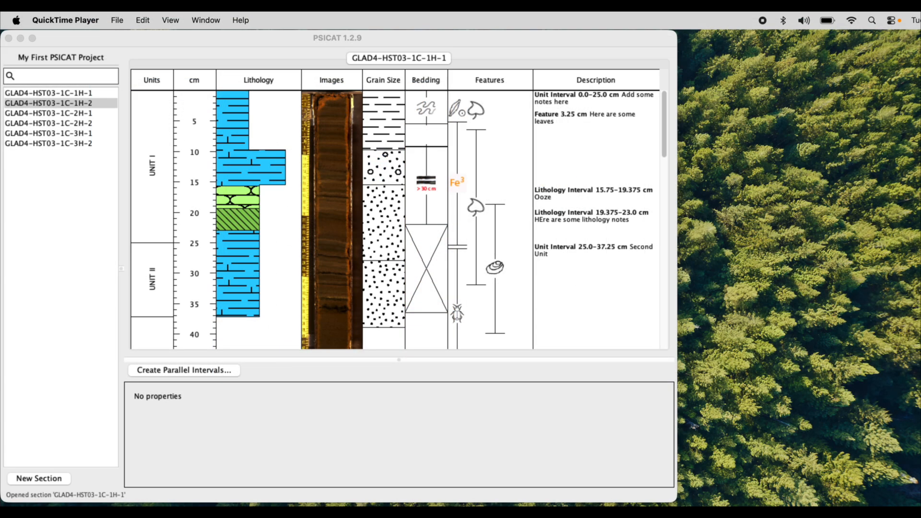
Step: Reopen the diagram options and set the Ruler column's width to 50
left_click(165, 37)
left_click(166, 20)
mouse_move(132, 20)
left_click(139, 41)
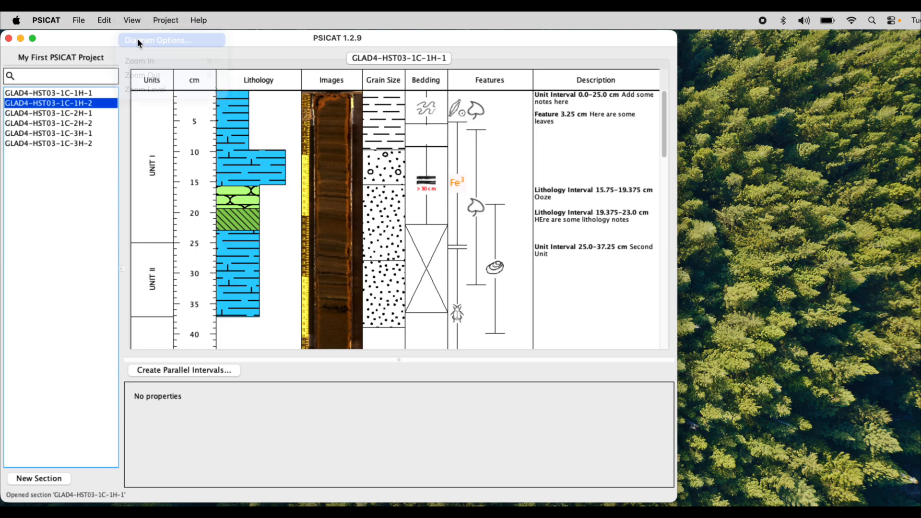
left_click_drag(381, 42, 550, 53)
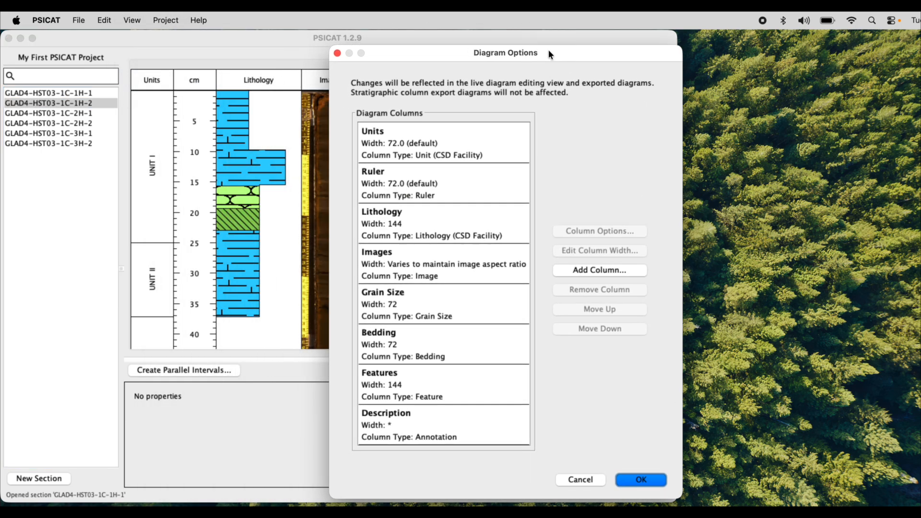
left_click(454, 183)
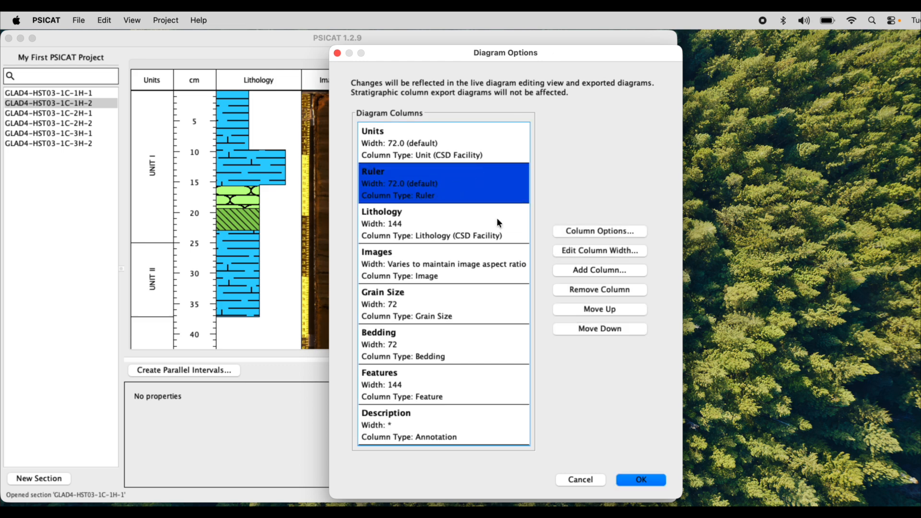
left_click(583, 253)
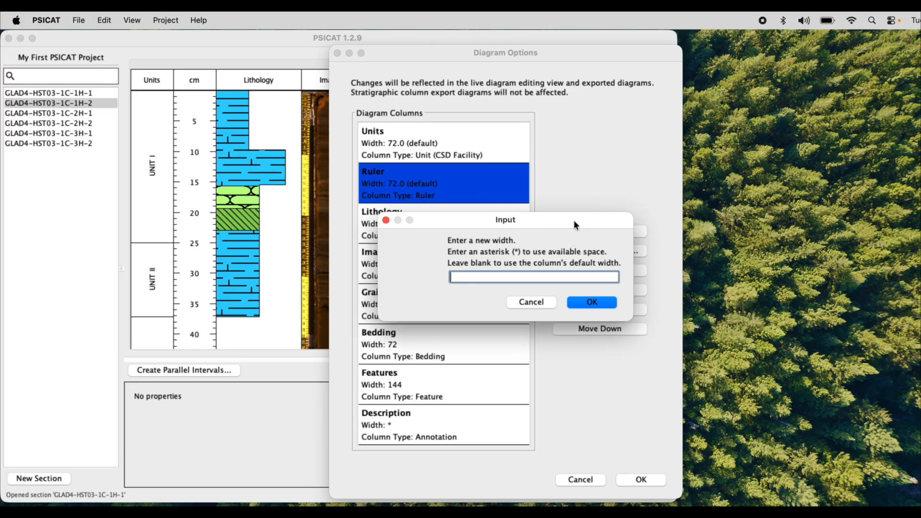
type("50")
left_click_drag(586, 223, 639, 301)
left_click(651, 378)
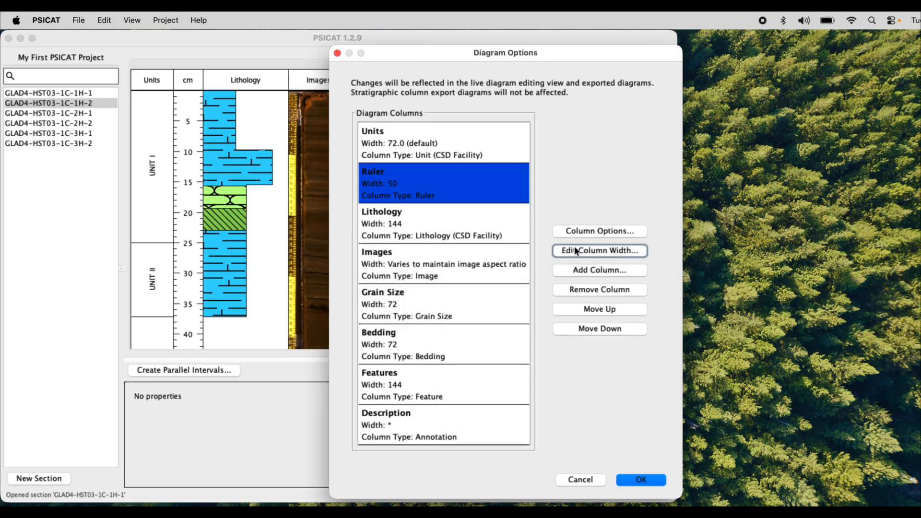
Step: Change the Ruler column's width to 100
left_click(576, 250)
type("100")
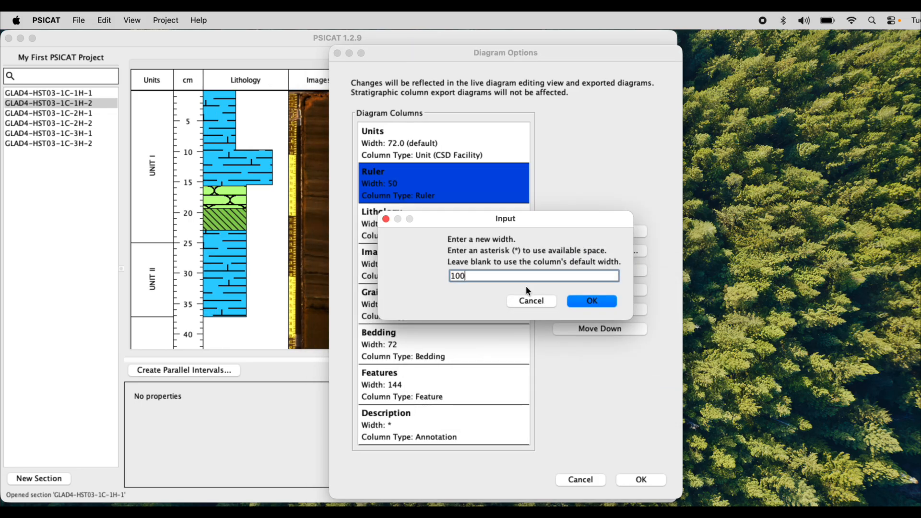
left_click(571, 302)
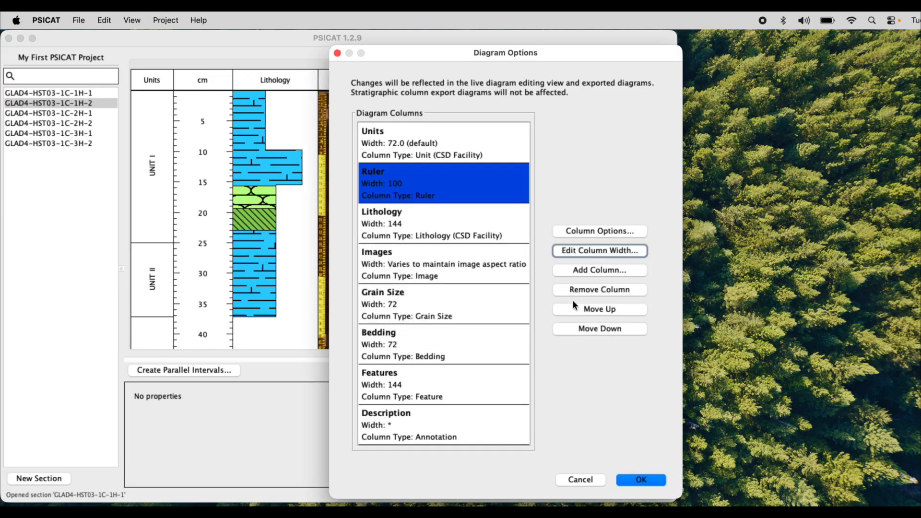
Step: Reset the Ruler column to its default width by leaving the value blank, and apply the diagram options
left_click(587, 250)
key("BackSpace")
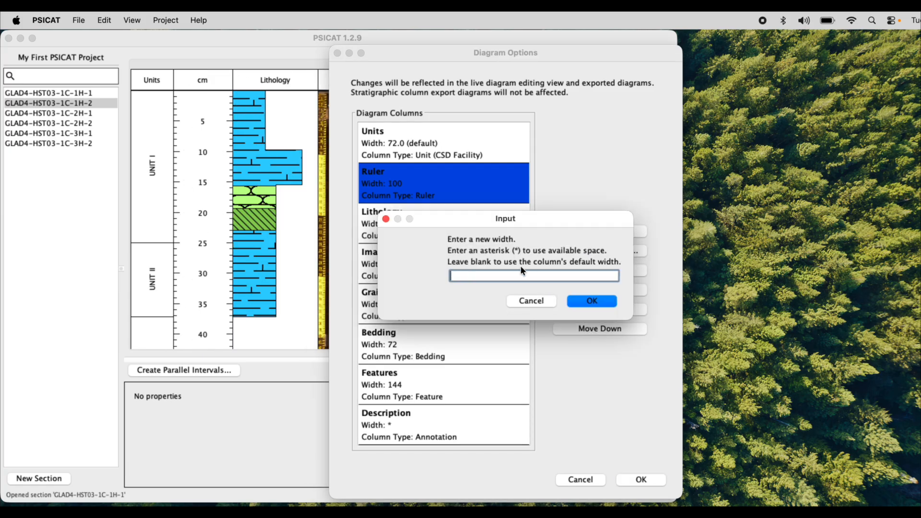
left_click(582, 300)
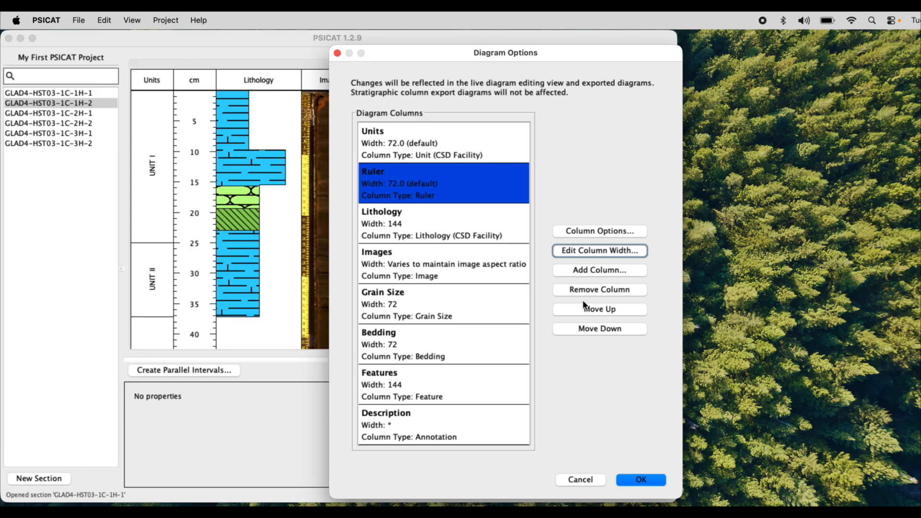
left_click(422, 259)
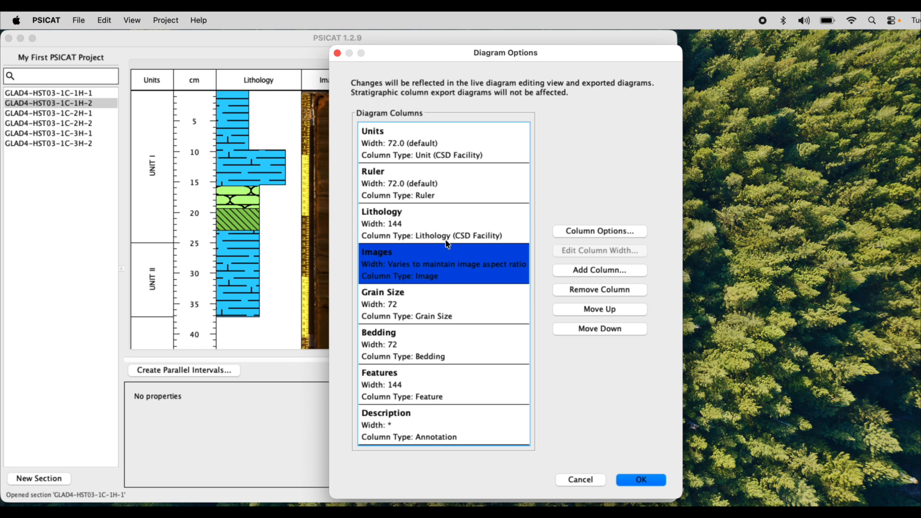
left_click(431, 431)
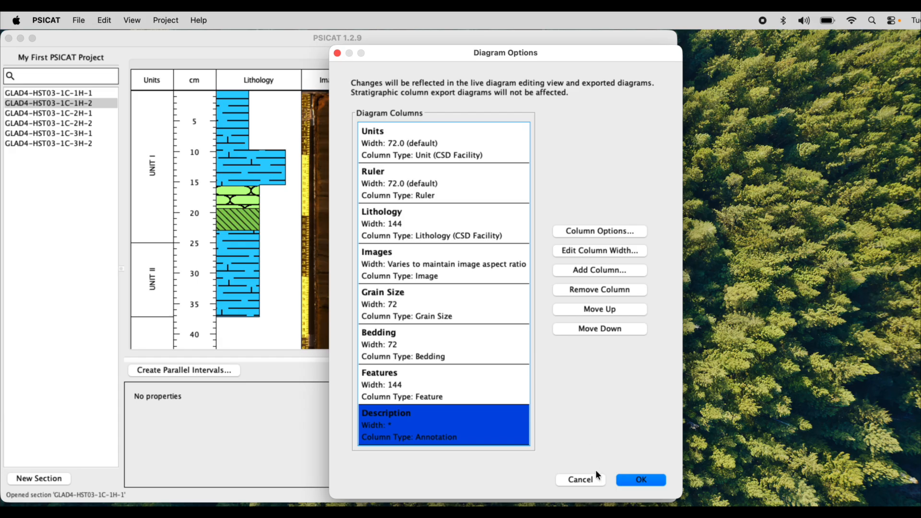
left_click(629, 482)
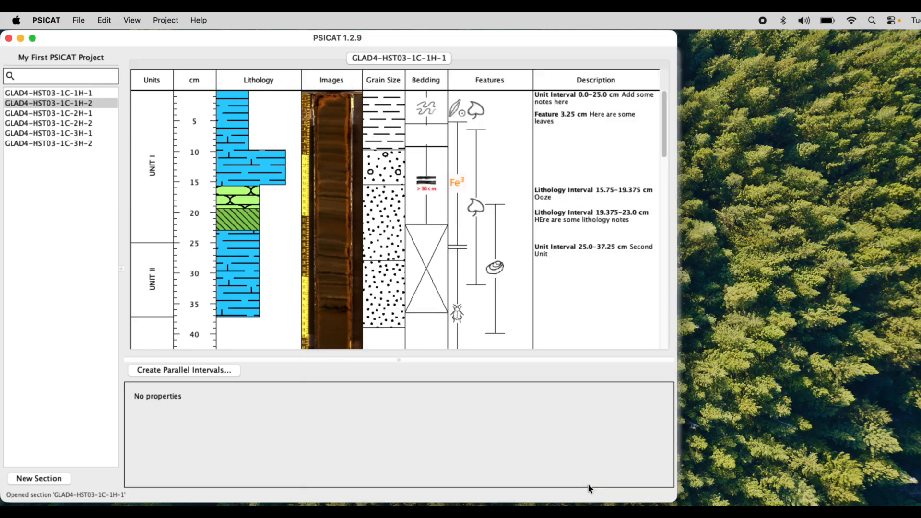
Step: Widen the program window and narrow it again to examine how the Description column uses the available space
left_click_drag(675, 503, 917, 506)
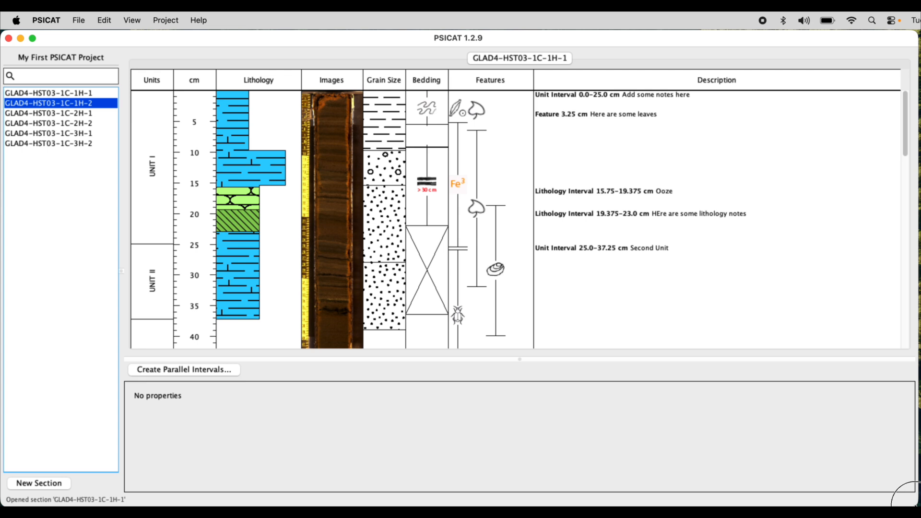
left_click_drag(915, 503, 697, 505)
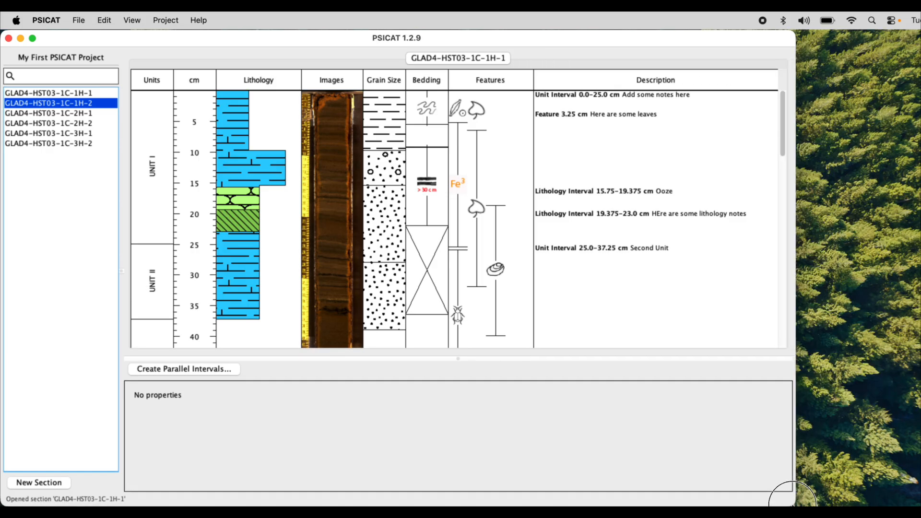
Step: Set the Features column's width to * in the diagram options so it uses available space, and apply
left_click(132, 20)
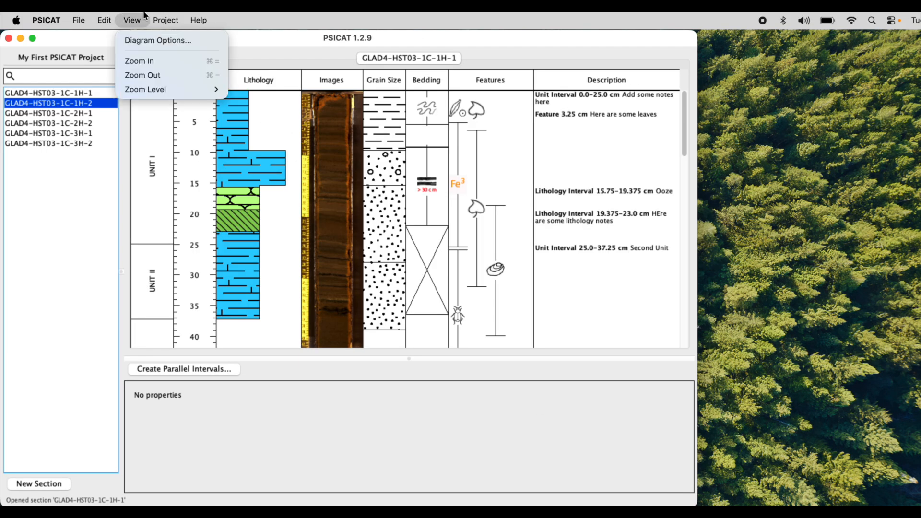
left_click(142, 36)
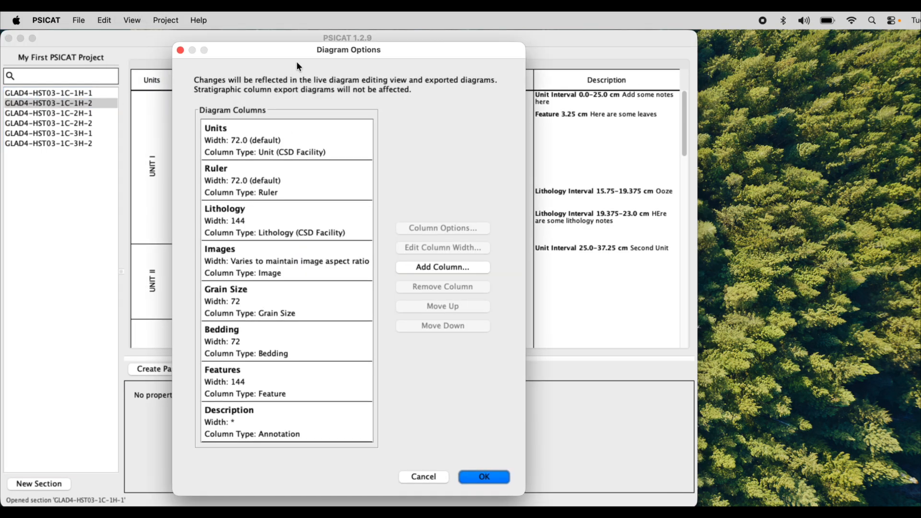
left_click(304, 382)
left_click(425, 261)
type("*")
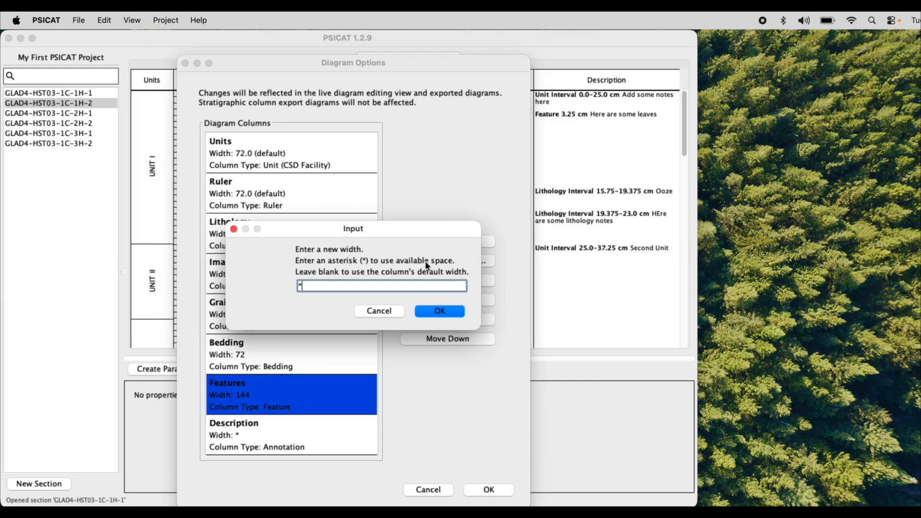
left_click(443, 310)
left_click(489, 490)
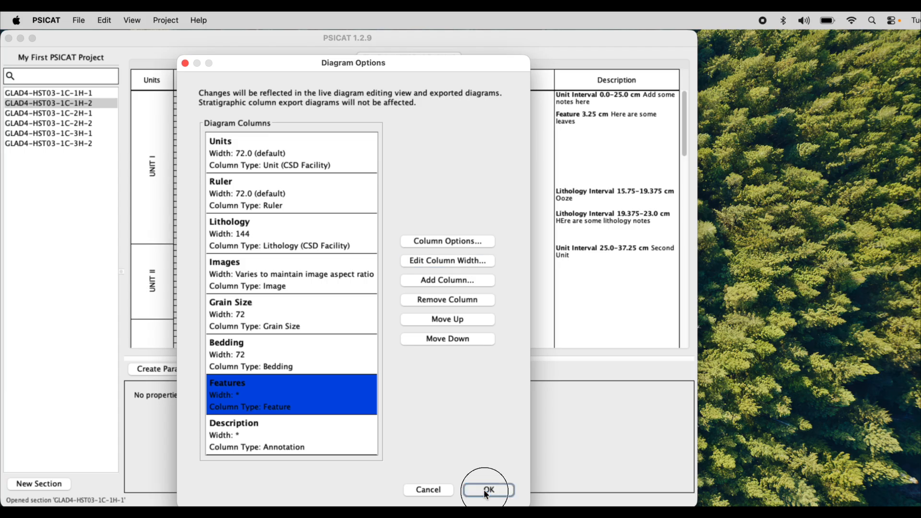
Step: Resize the program window wider and narrower to examine how the Features and Description columns share the available space
left_click_drag(695, 504, 916, 500)
left_click_drag(886, 499, 735, 497)
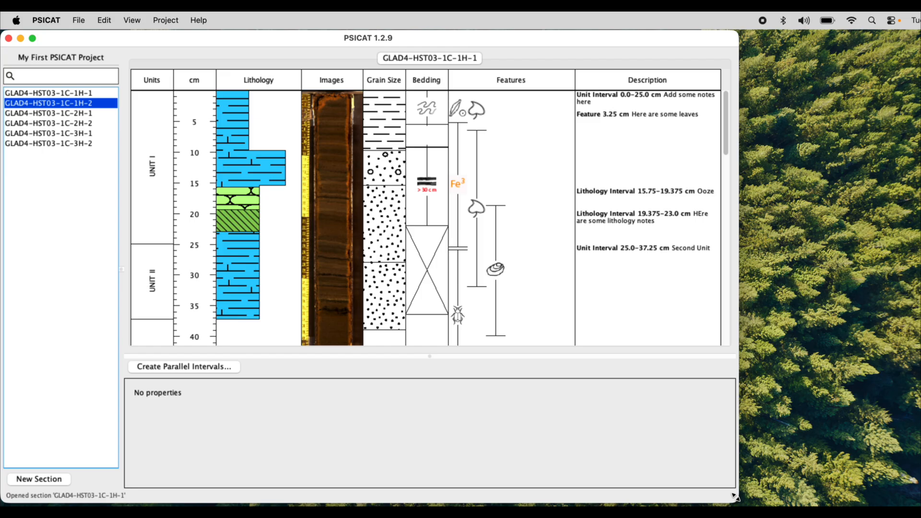
left_click_drag(735, 497, 838, 499)
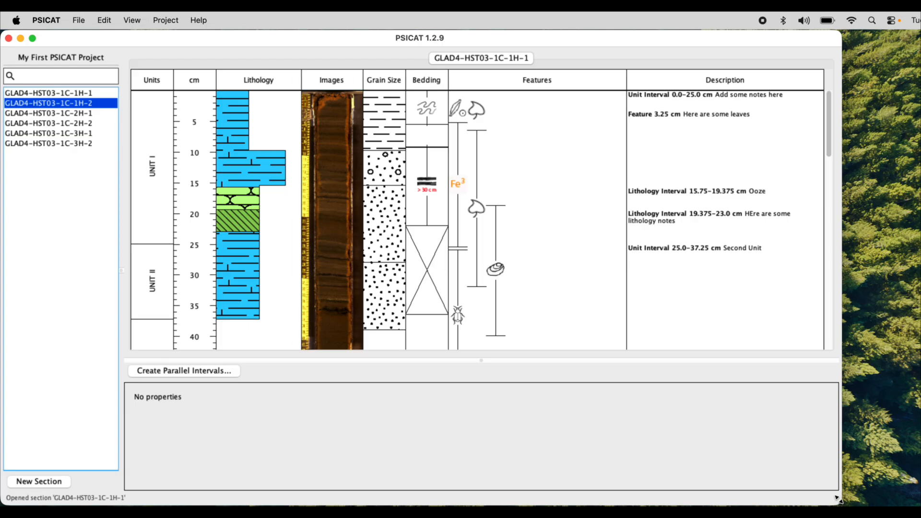
Step: Remove the Lithology column in the diagram options and apply the change
left_click(132, 20)
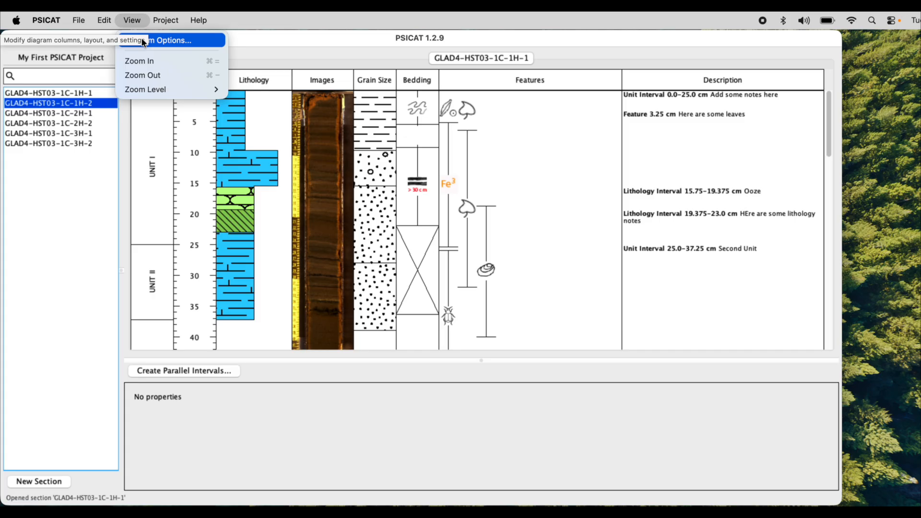
left_click(144, 43)
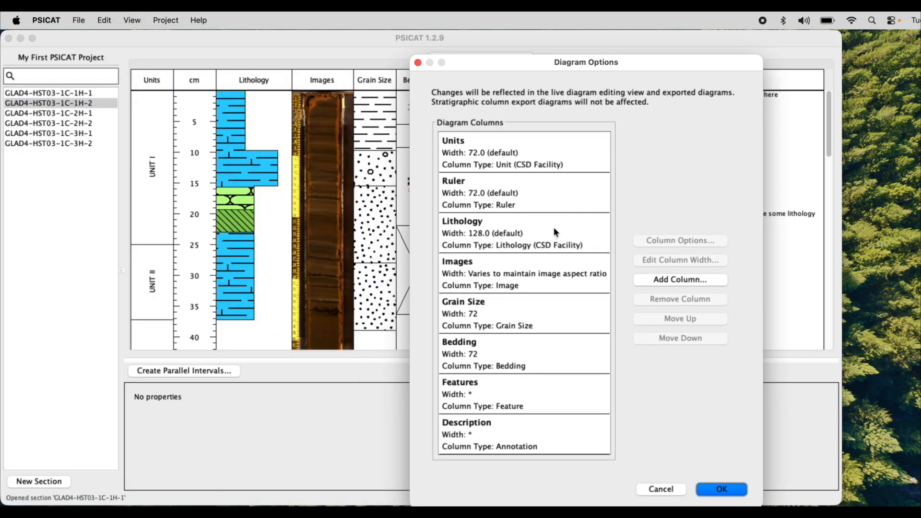
left_click(554, 232)
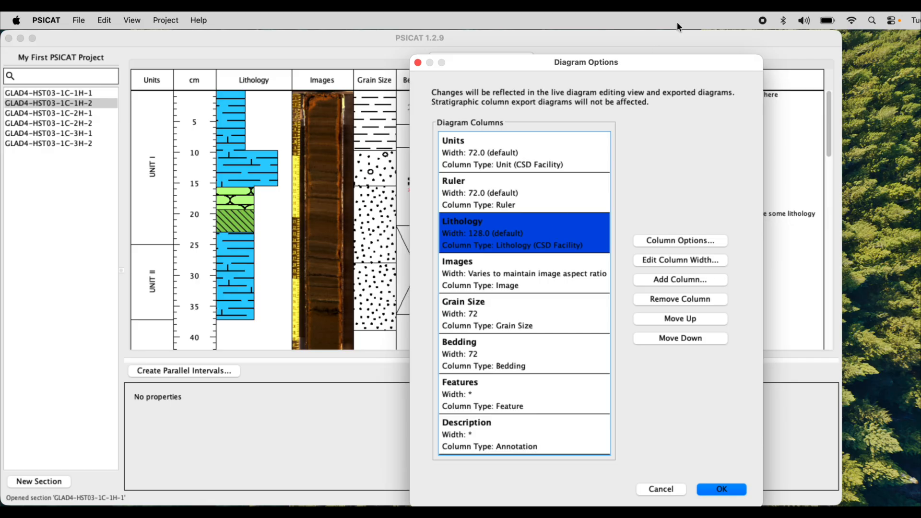
left_click_drag(662, 63, 698, 59)
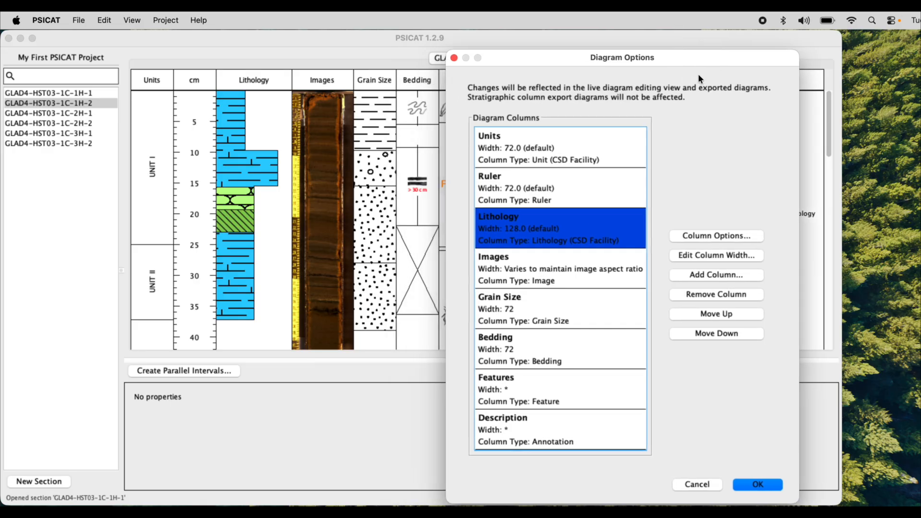
left_click(716, 293)
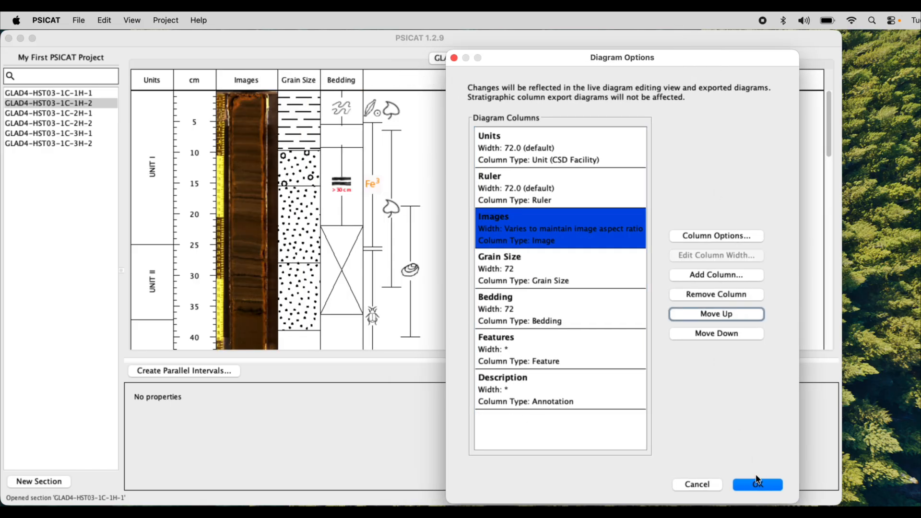
left_click(756, 484)
Step: Add a new column of type Lithology (CSD Facility) in the diagram options
left_click(165, 20)
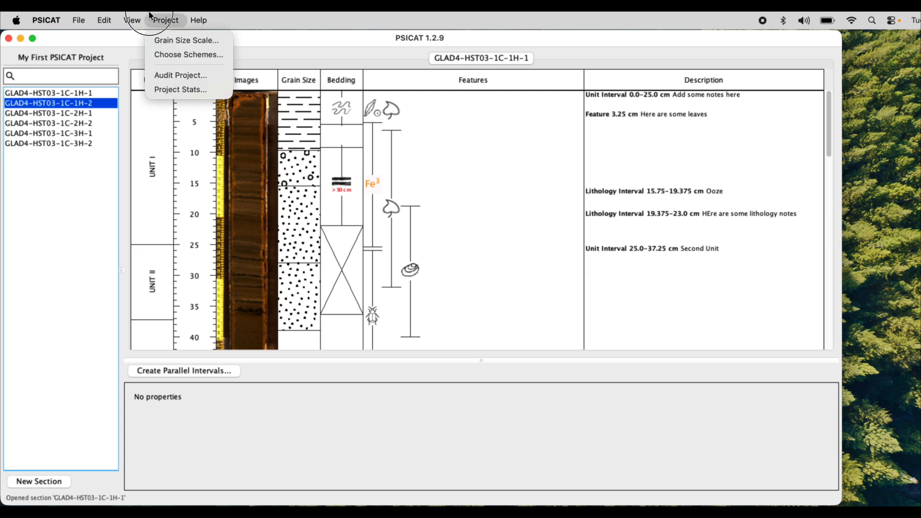
mouse_move(132, 19)
left_click(139, 40)
left_click_drag(534, 51, 638, 56)
left_click(659, 273)
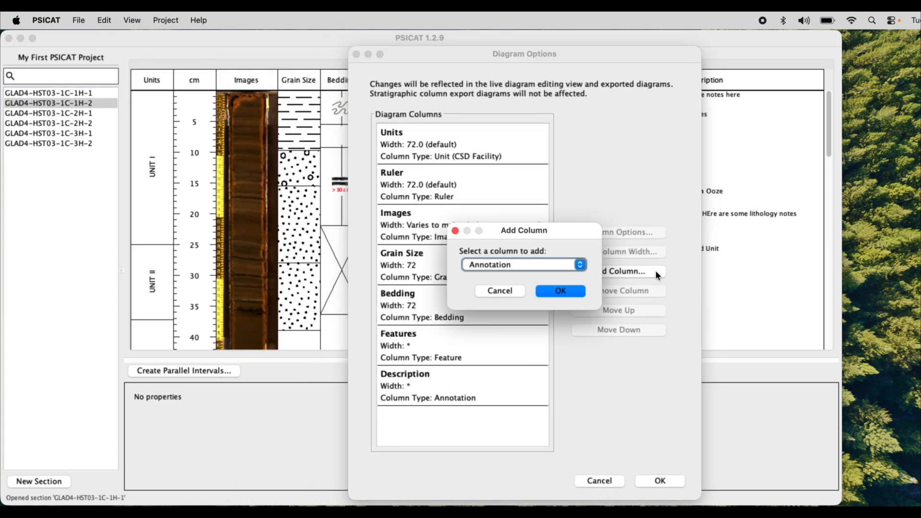
left_click(581, 264)
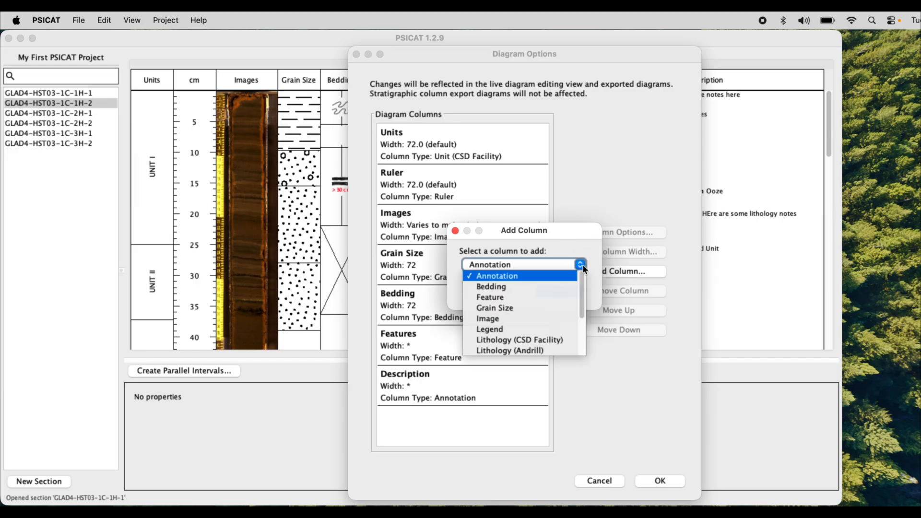
left_click(547, 340)
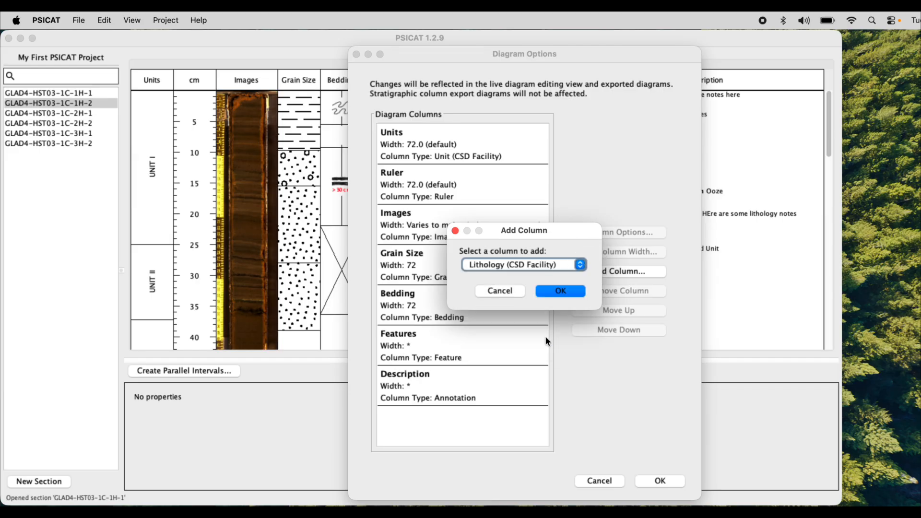
left_click(559, 292)
Step: Move the Lithology column up in the column order so it sits between Images and Grain Size
left_click_drag(638, 47, 625, 46)
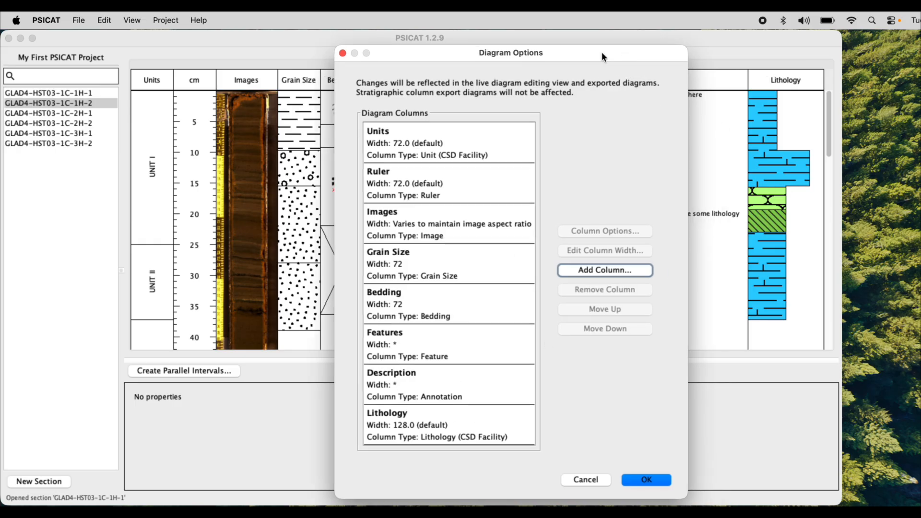
left_click_drag(603, 55, 619, 55)
left_click(468, 425)
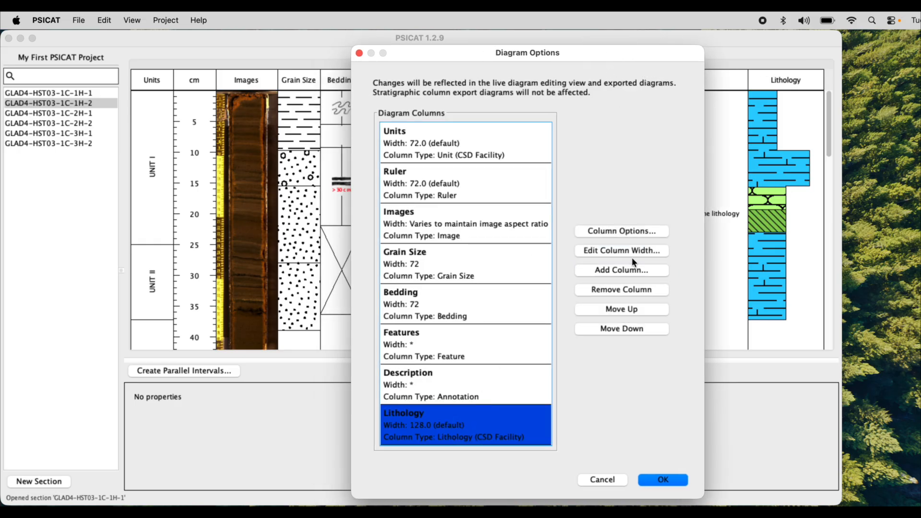
left_click(629, 310)
left_click(629, 310)
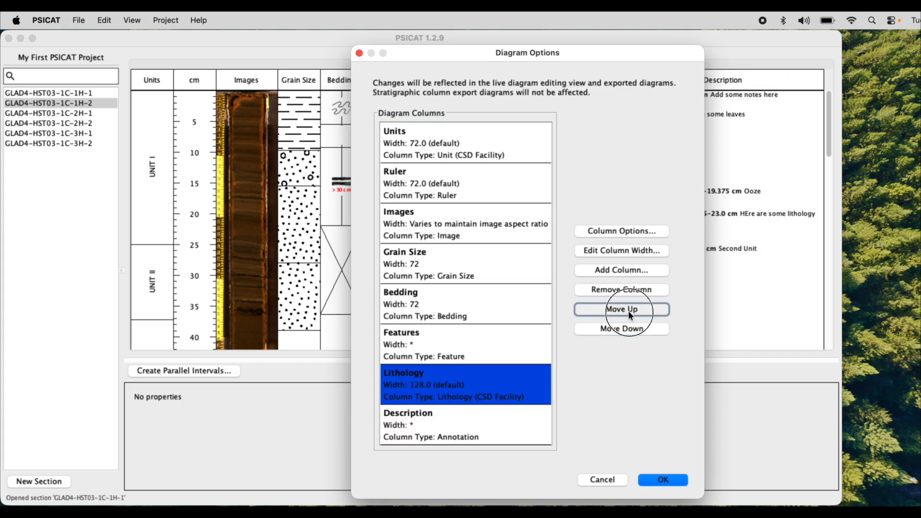
left_click(629, 310)
left_click(629, 310)
Step: Move the Images column up to the first position, ahead of Units, and apply the diagram options
left_click_drag(630, 49, 750, 53)
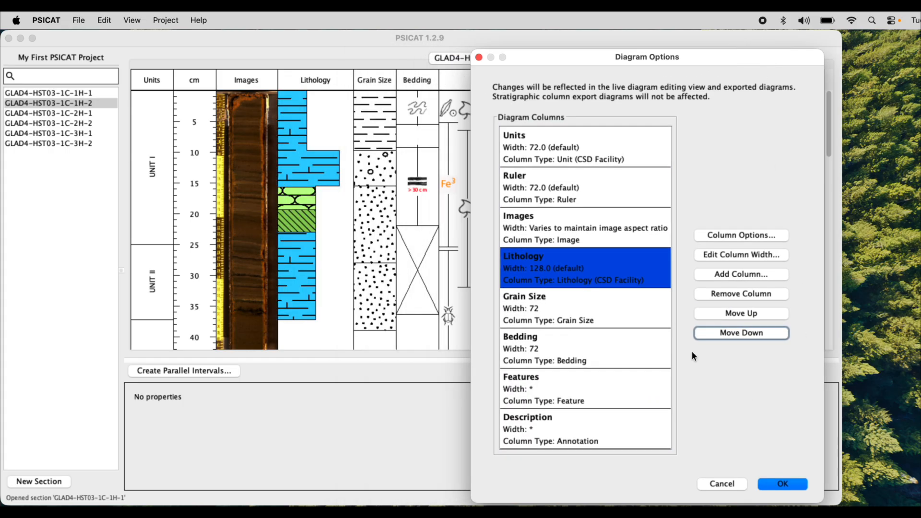
left_click(581, 232)
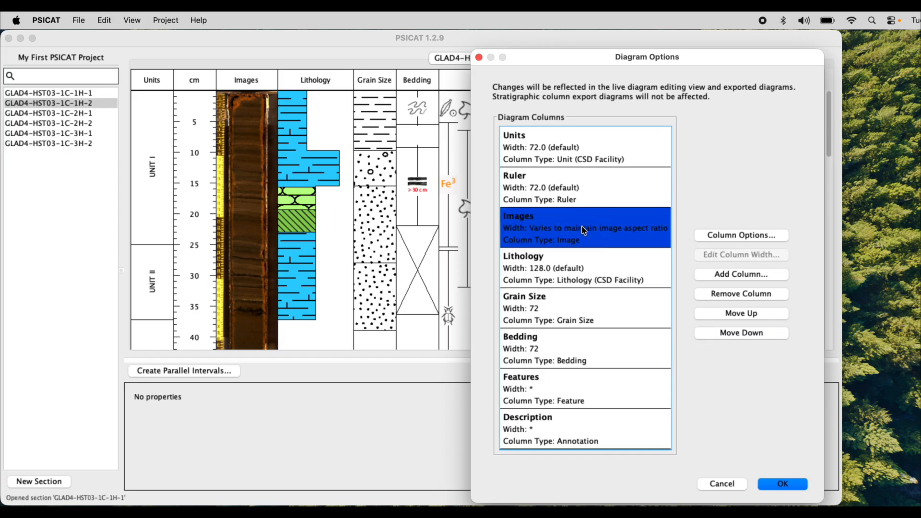
left_click(733, 313)
left_click(733, 313)
left_click_drag(744, 59, 728, 49)
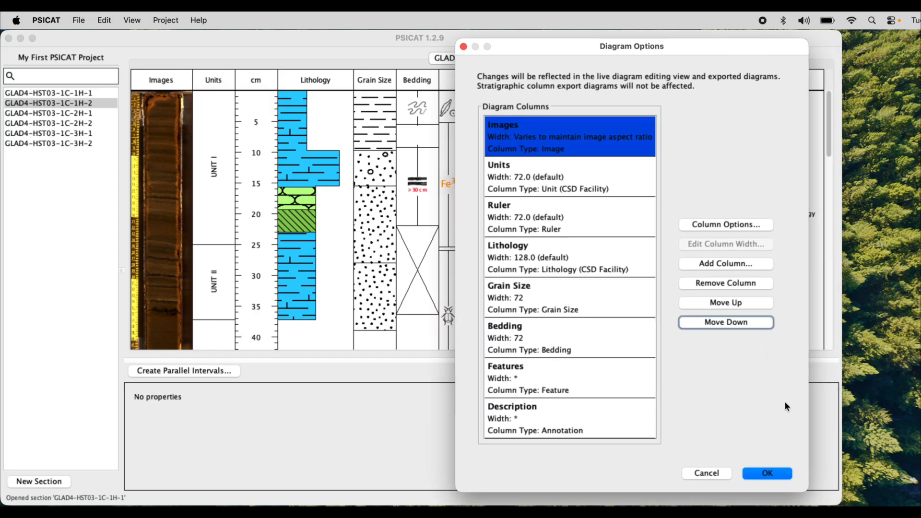
left_click(767, 474)
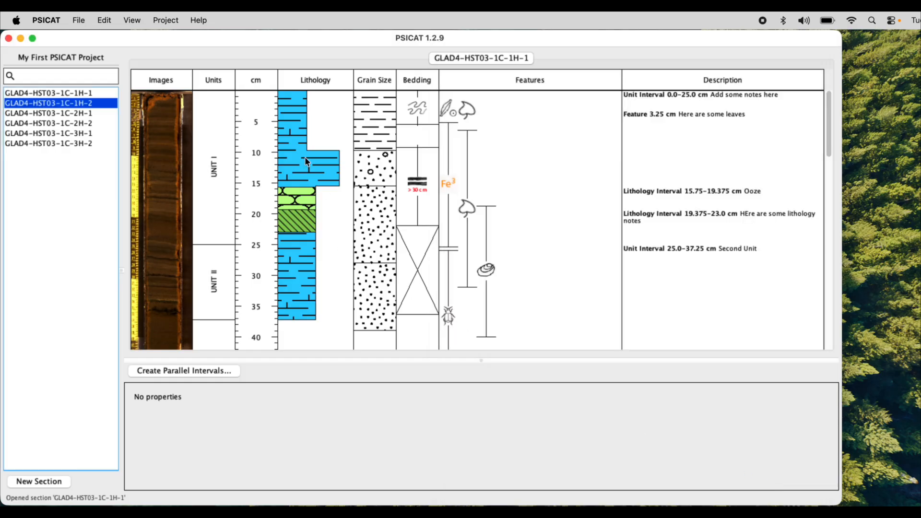
Step: Select several Lithology intervals in the diagram one after another to view their properties
left_click(294, 143)
left_click(297, 206)
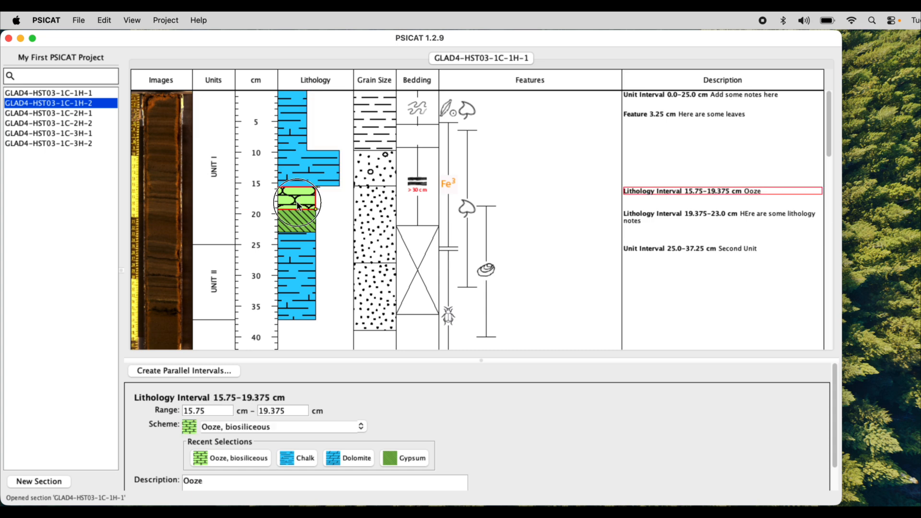
left_click(298, 234)
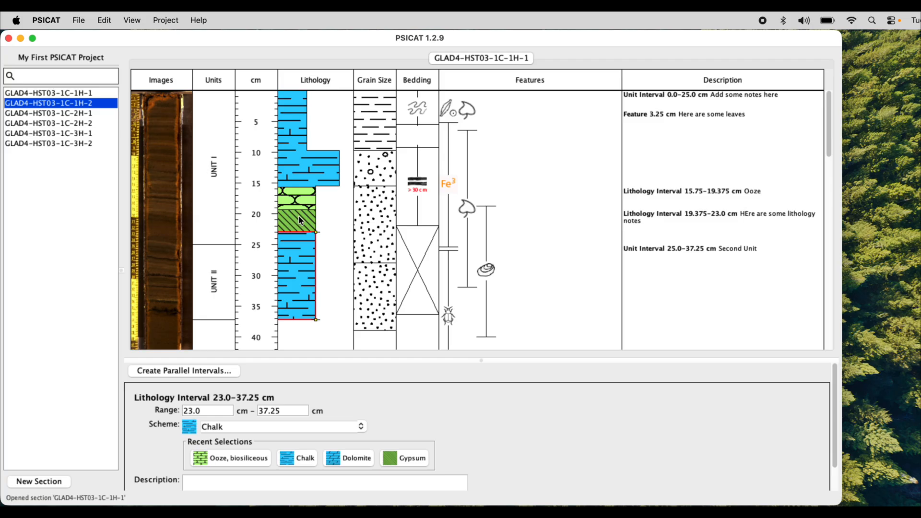
left_click(300, 219)
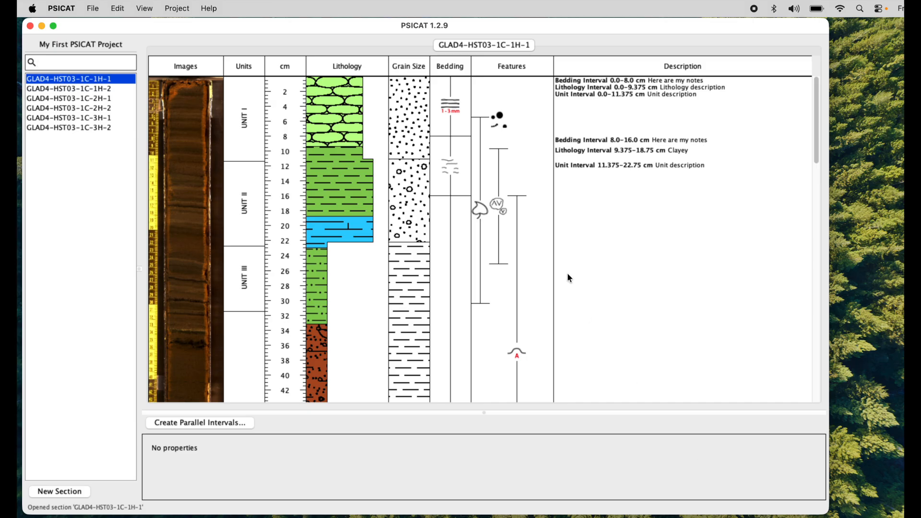
Step: Change the Images column's header text to PICTURES in its column options
left_click(145, 8)
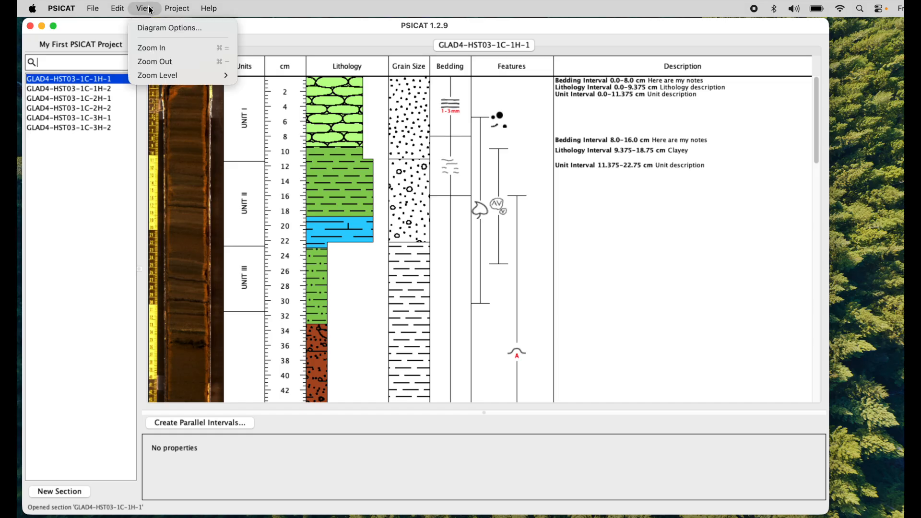
left_click(157, 30)
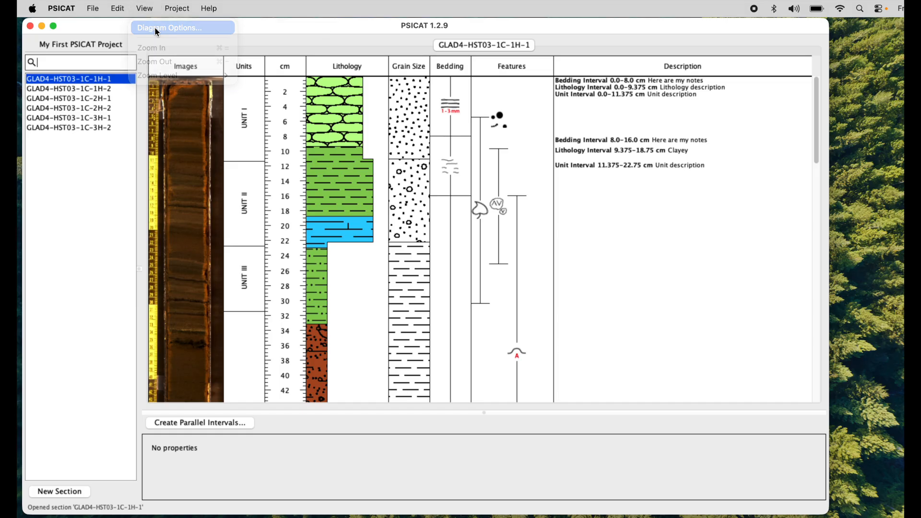
left_click_drag(491, 55, 679, 55)
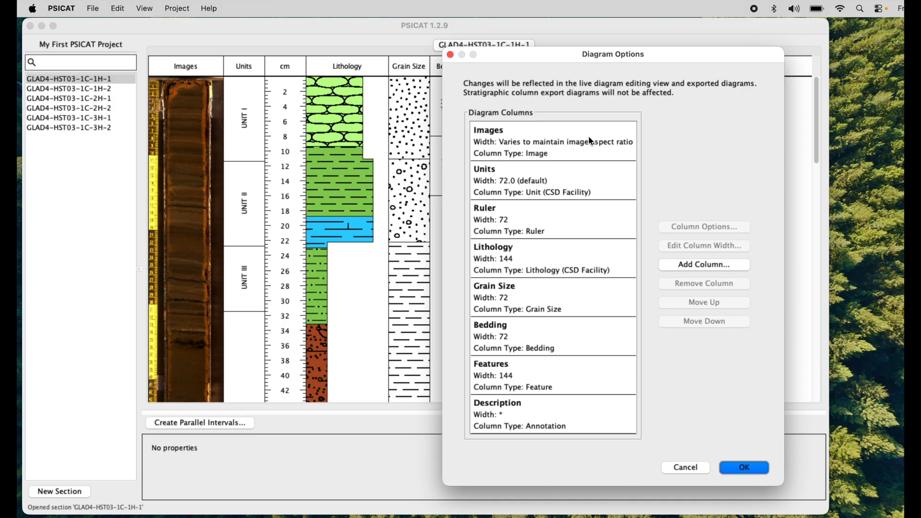
left_click(592, 142)
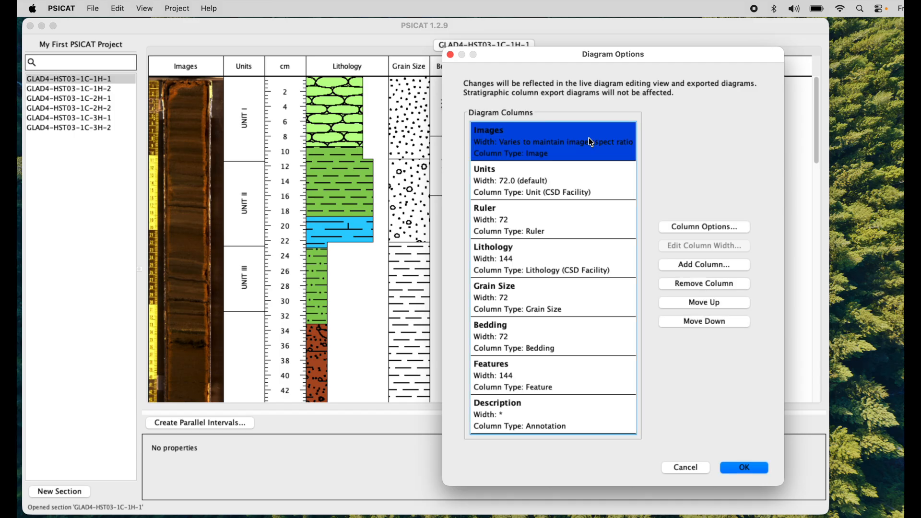
left_click(712, 227)
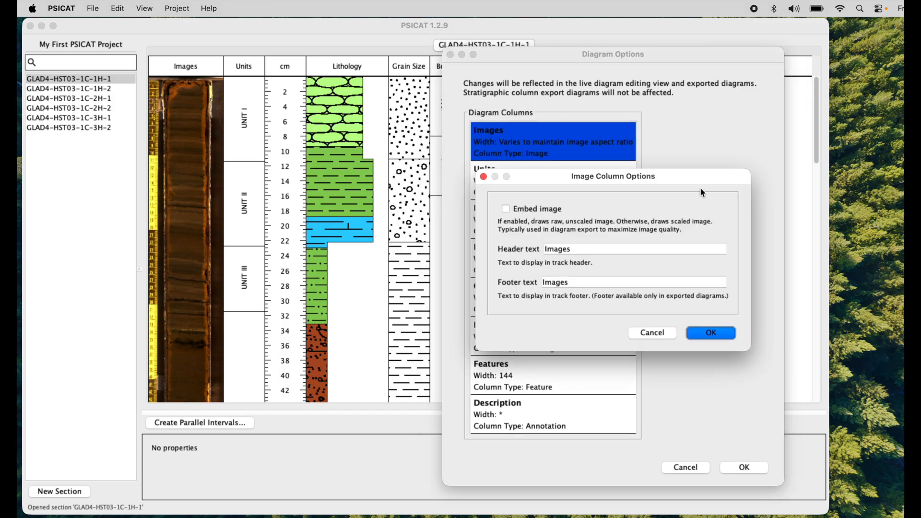
left_click_drag(696, 178, 700, 186)
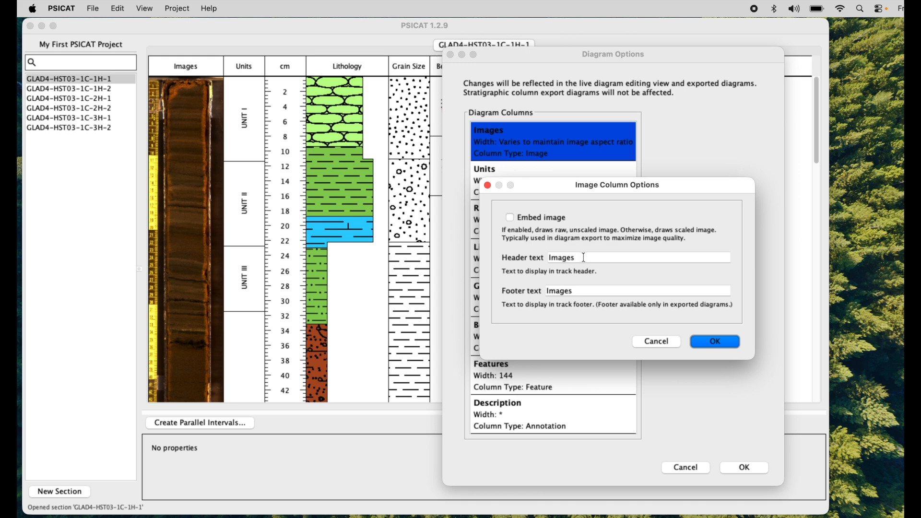
left_click_drag(583, 258, 524, 249)
key("super+c")
type("PICTURES")
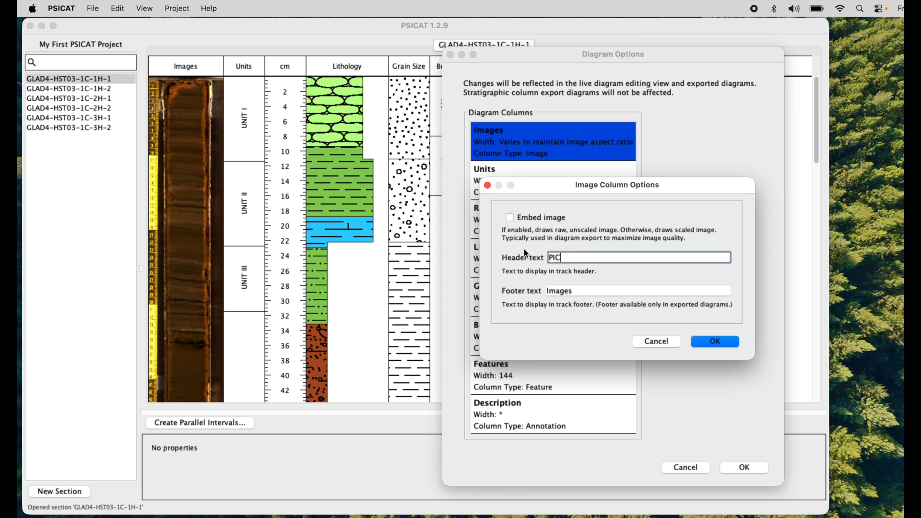
left_click(716, 342)
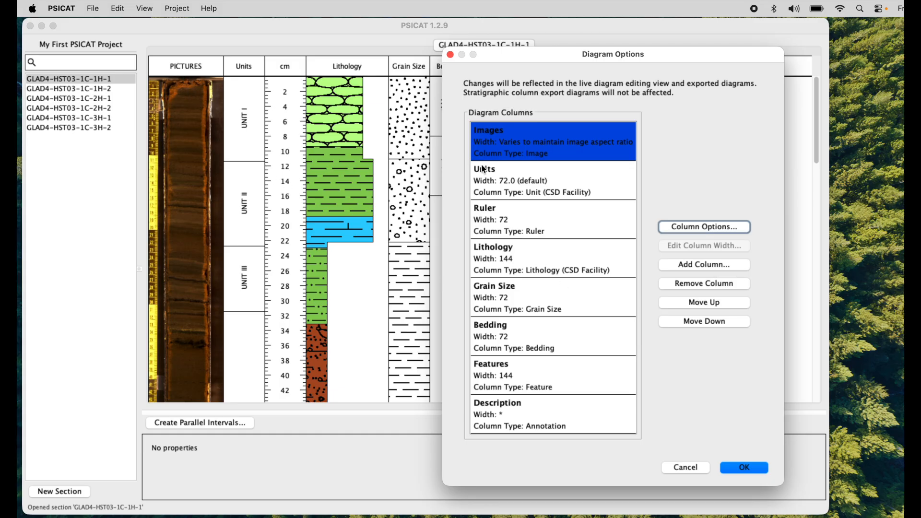
Step: Restore the Images column's header text to Images in its column options
left_click(683, 229)
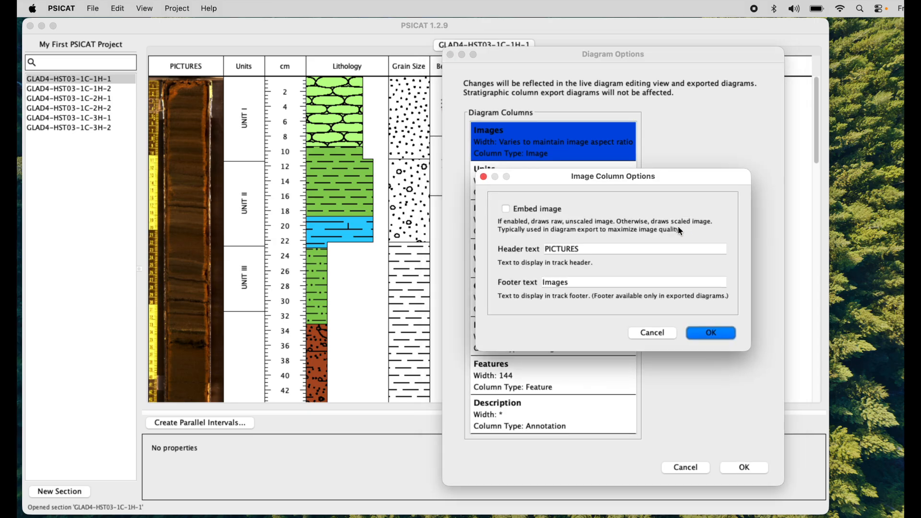
left_click(604, 250)
left_click(588, 283)
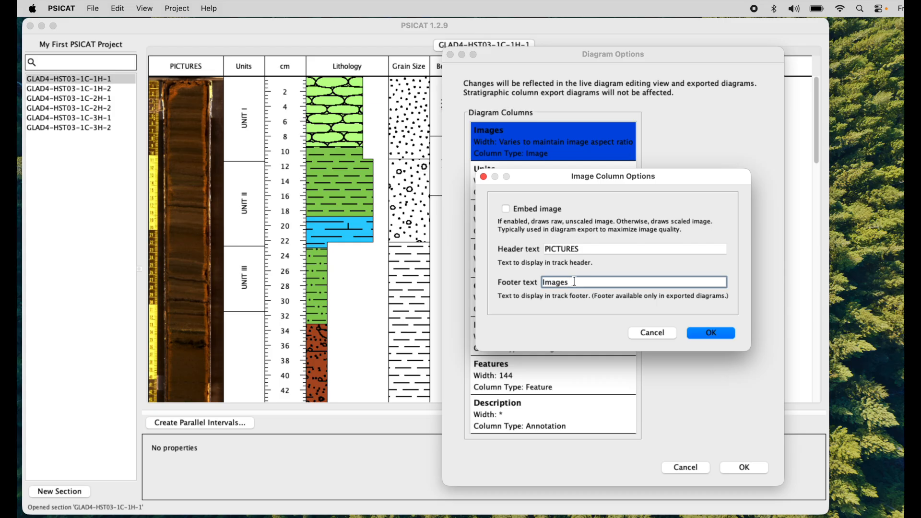
double_click(573, 250)
key("BackSpace")
key("super+v")
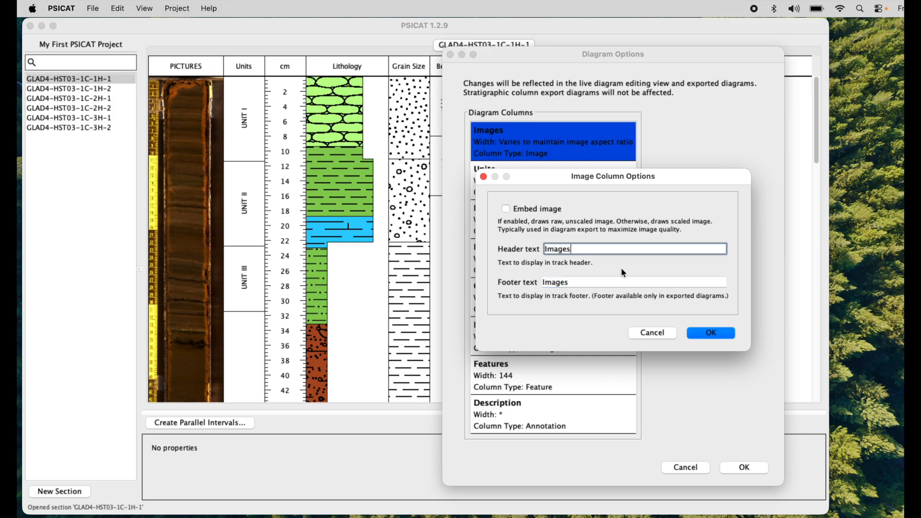
left_click(711, 333)
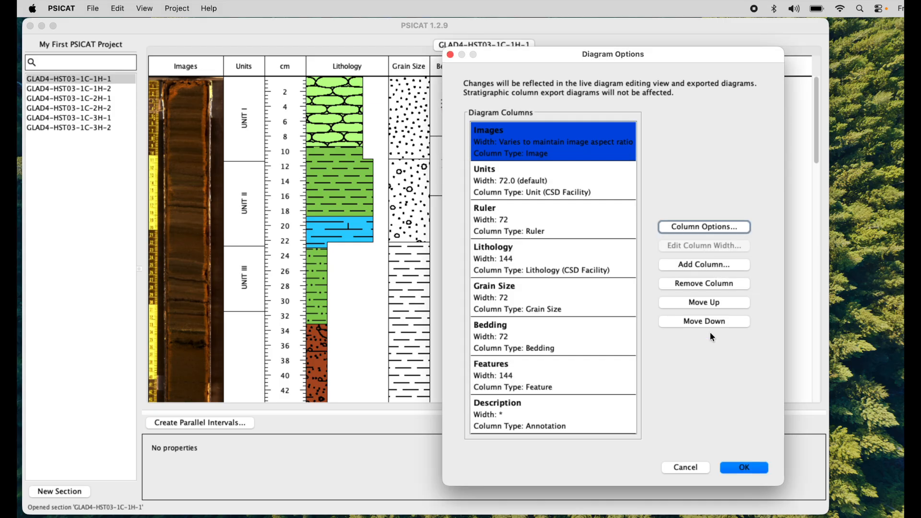
Step: Set the Ruler column's label step to 40 in its column options
left_click(572, 218)
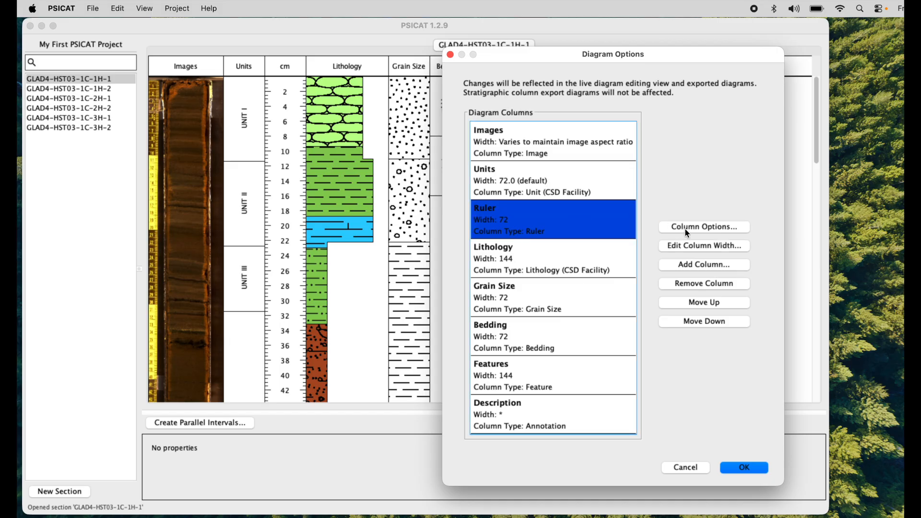
left_click(685, 230)
left_click_drag(669, 142, 682, 142)
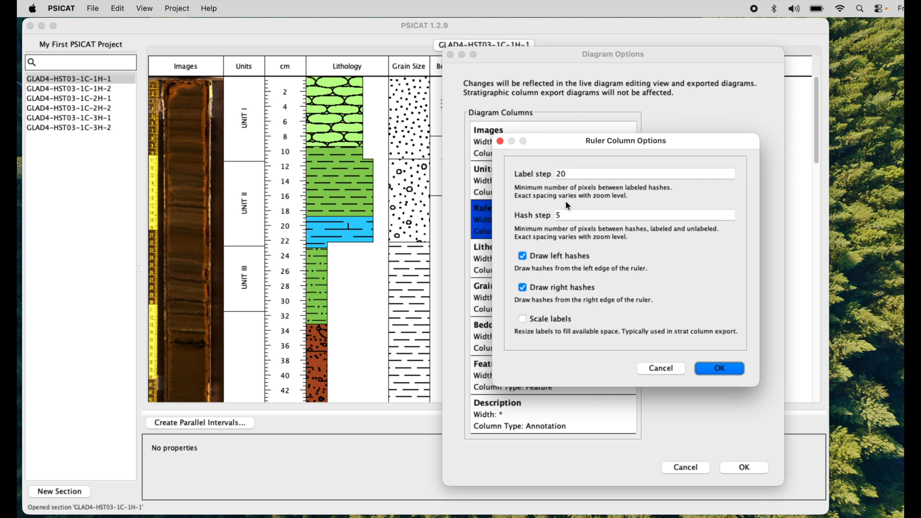
left_click_drag(578, 175, 535, 172)
type("40")
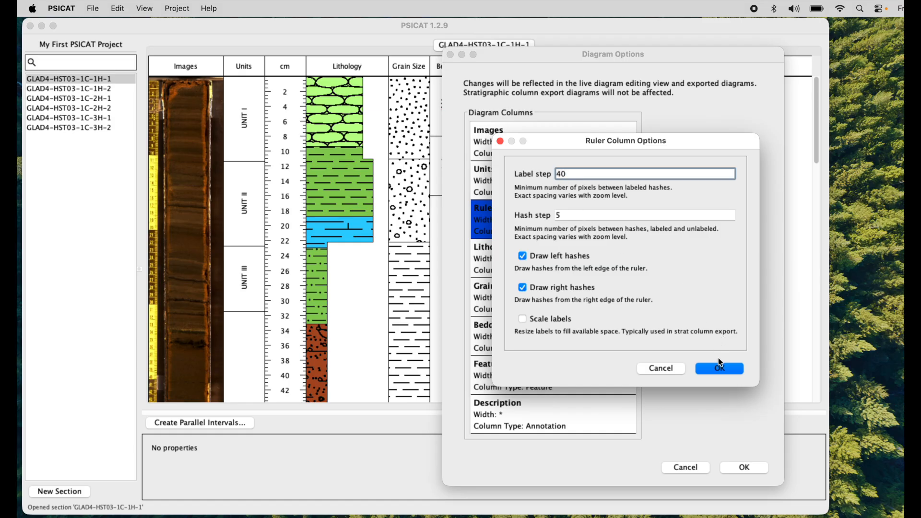
left_click(717, 367)
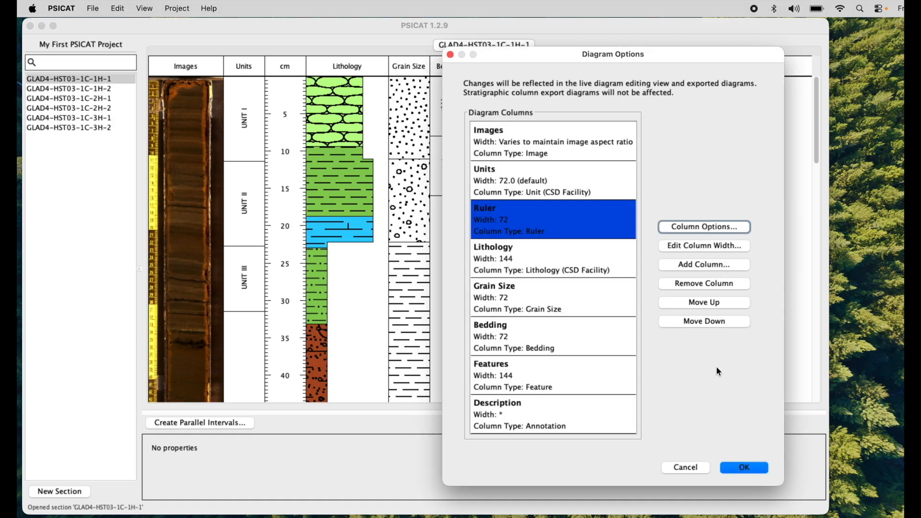
Step: Set the Ruler column's hash step to 10 in its column options
left_click(714, 229)
left_click(552, 220)
key("BackSpace")
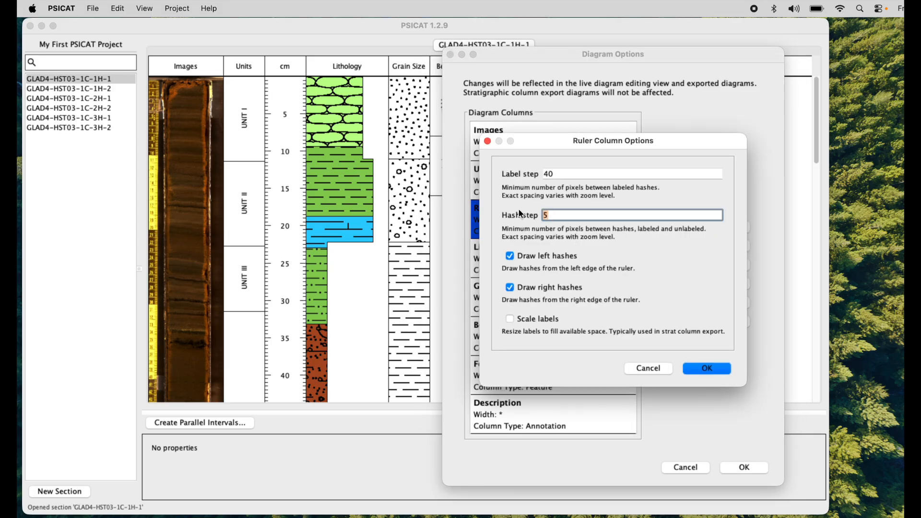
type("10")
left_click(708, 368)
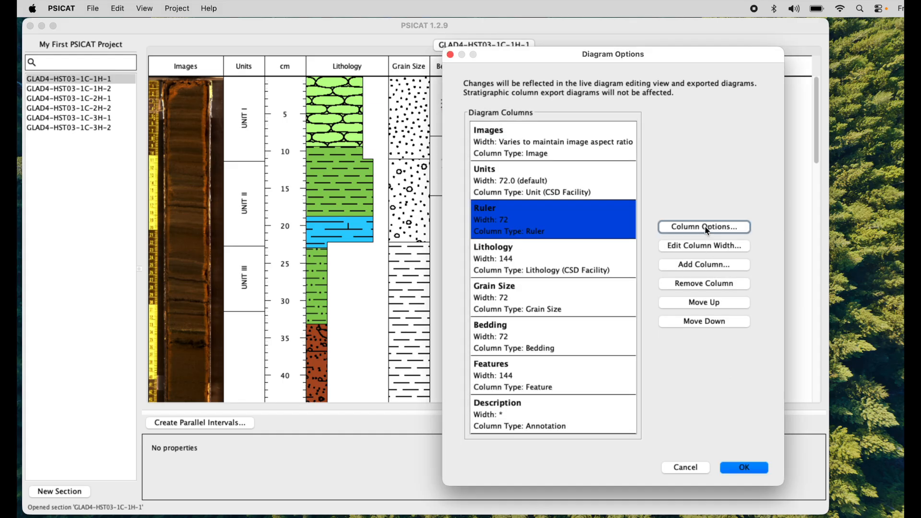
Step: Turn off drawing of left hashes in the Ruler column's options
left_click(709, 228)
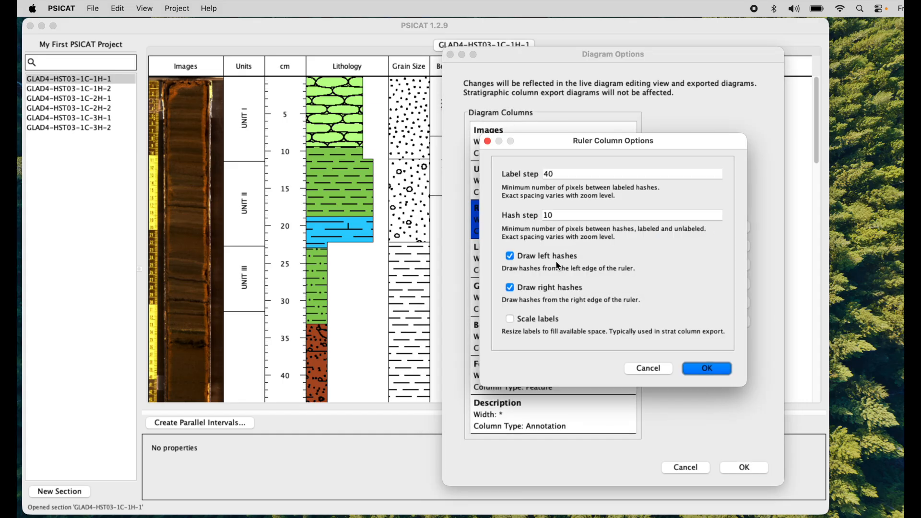
left_click(549, 257)
left_click(707, 368)
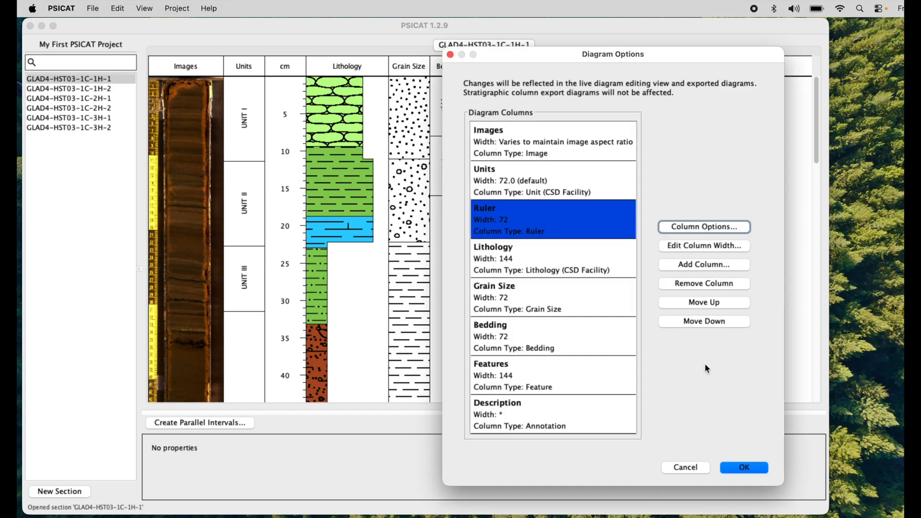
Step: Turn the Ruler column's left hashes back on and turn its right hashes off
left_click(709, 227)
left_click(557, 259)
left_click(545, 289)
left_click(705, 369)
Step: Turn off the Ruler column's left hashes as well, leaving no hashes drawn on either side
left_click(710, 227)
left_click(550, 255)
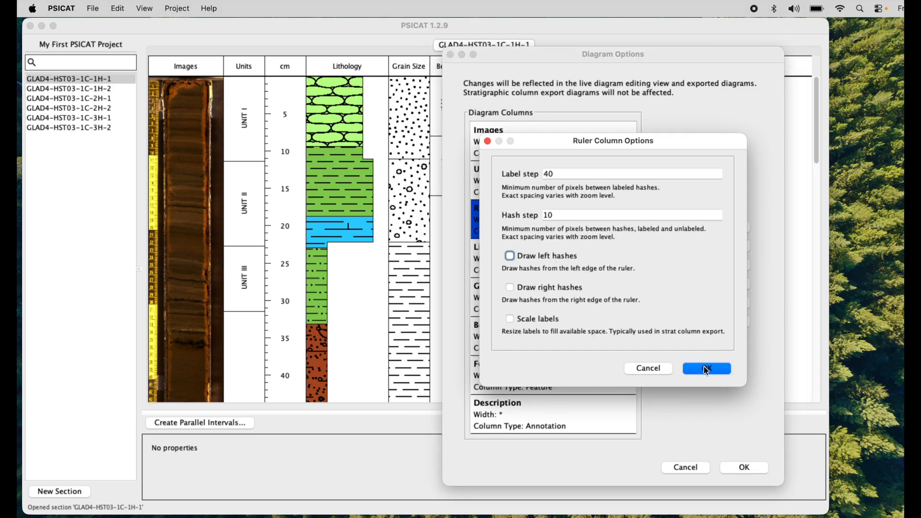
left_click(707, 368)
Step: Turn both the left and right hashes of the Ruler column back on
left_click(688, 233)
left_click(530, 257)
left_click(532, 288)
left_click(702, 375)
Step: Turn off Outline intervals in the Lithology column's options
left_click(547, 267)
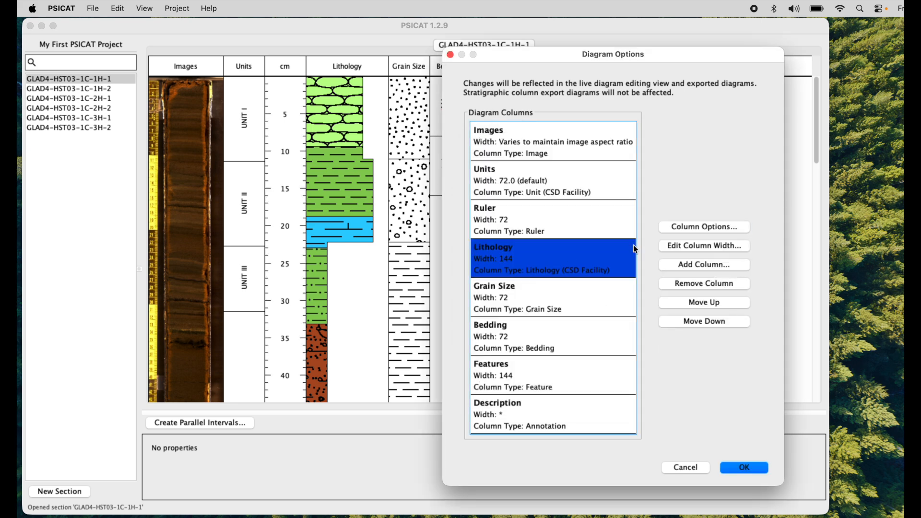
left_click(728, 228)
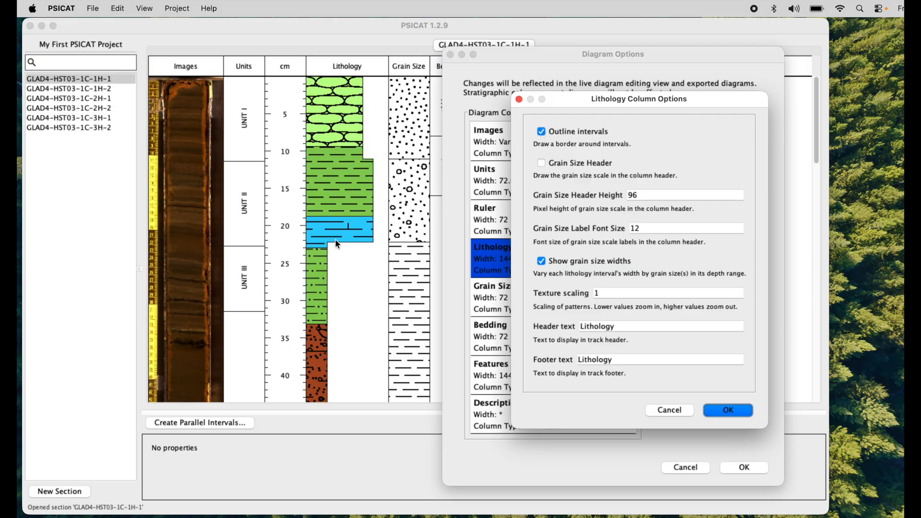
left_click(543, 132)
left_click(729, 412)
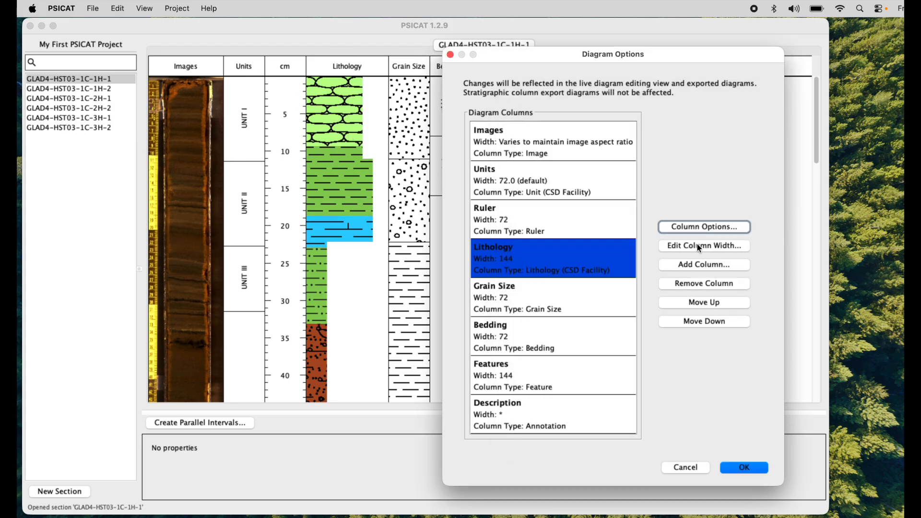
Step: Turn Outline intervals back on for the Lithology column and set its texture scaling to 2
left_click(733, 228)
left_click(557, 136)
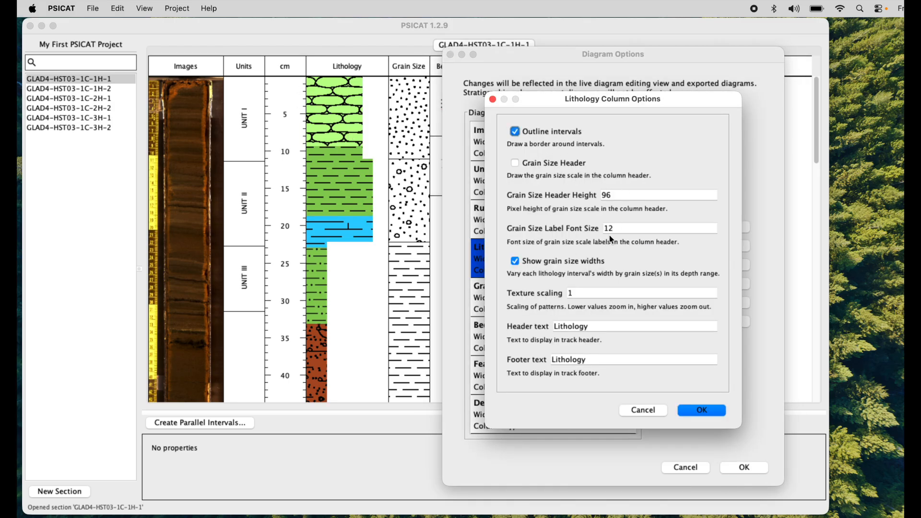
left_click(586, 297)
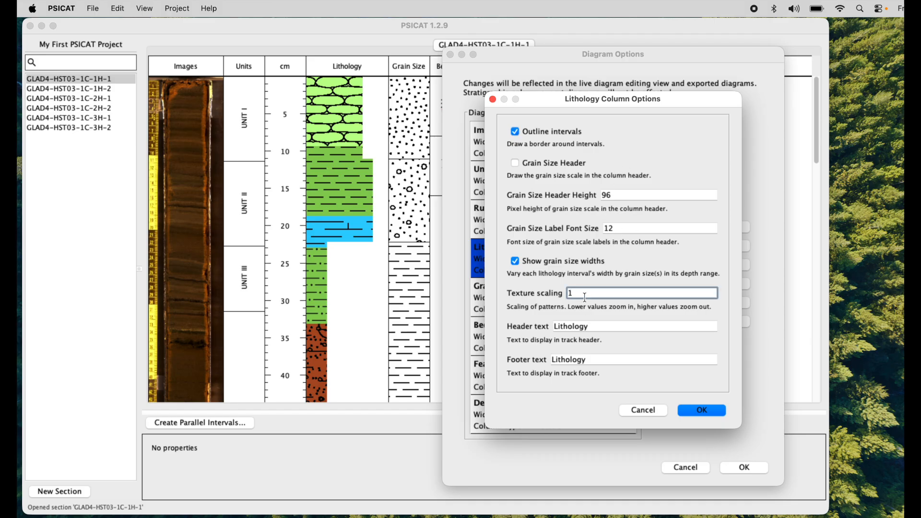
key("BackSpace")
type("2")
left_click(696, 409)
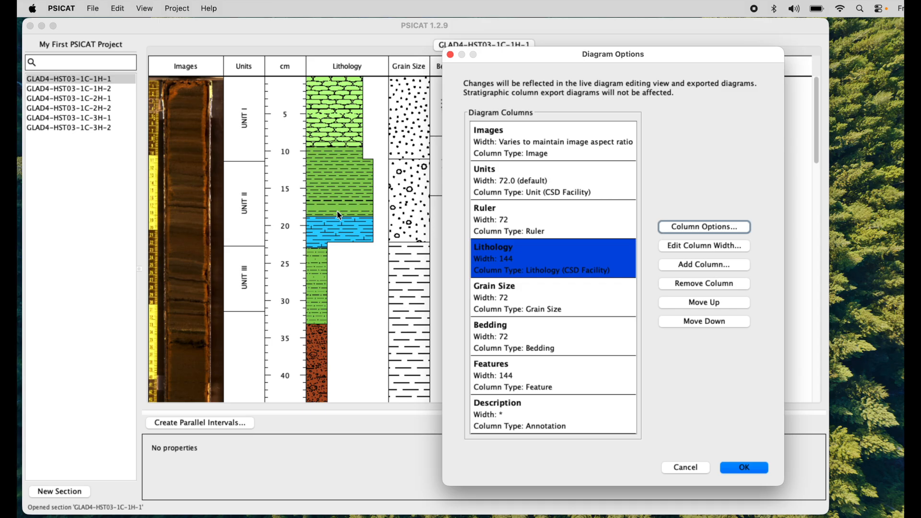
Step: Set the Lithology column's texture scaling back to 1
left_click(729, 229)
left_click_drag(588, 290, 563, 291)
type("1")
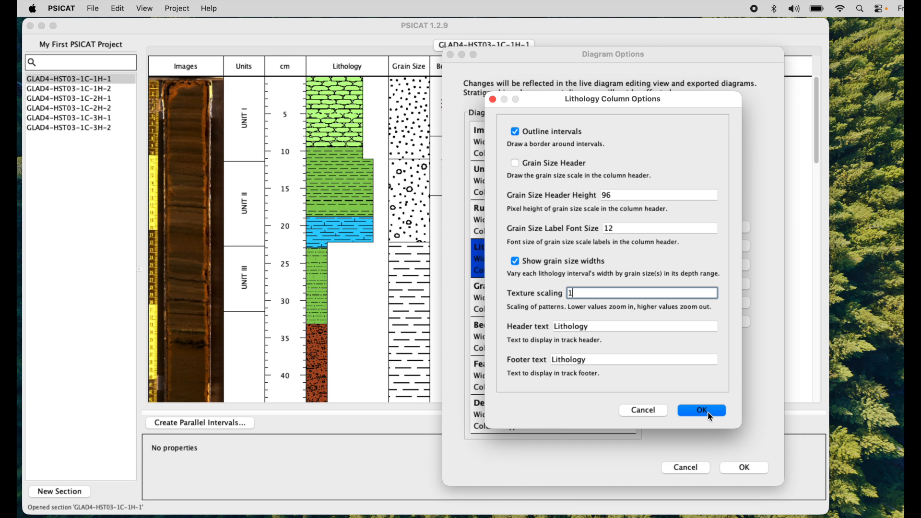
left_click(709, 412)
Step: Turn off Show grain size widths in the Lithology column's options
left_click(717, 226)
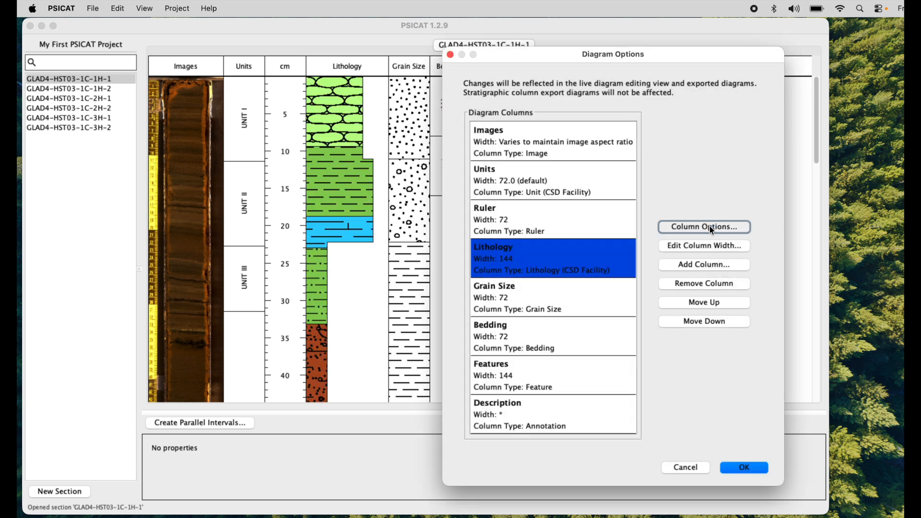
left_click_drag(687, 99, 736, 95)
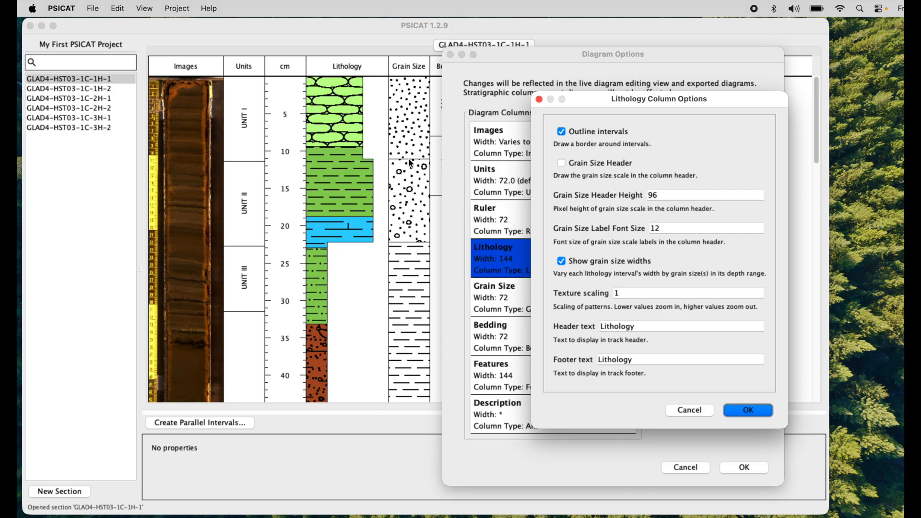
left_click(563, 264)
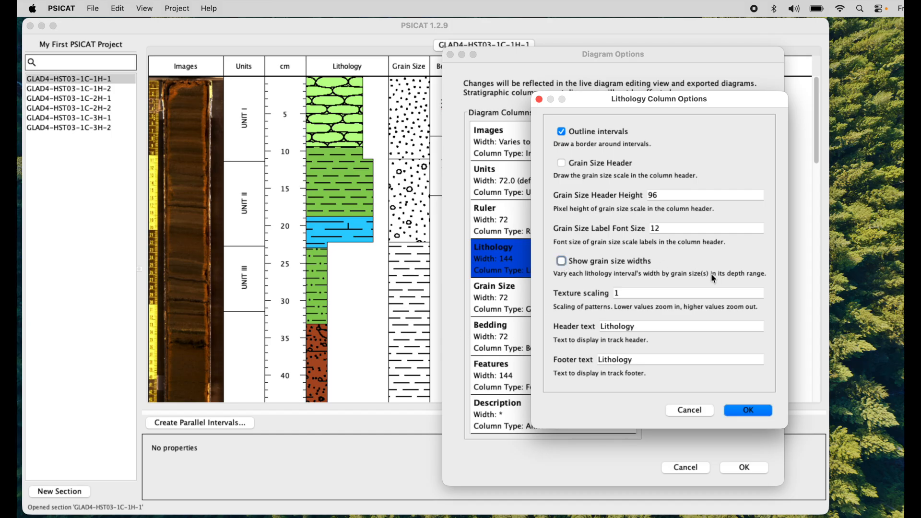
left_click(743, 405)
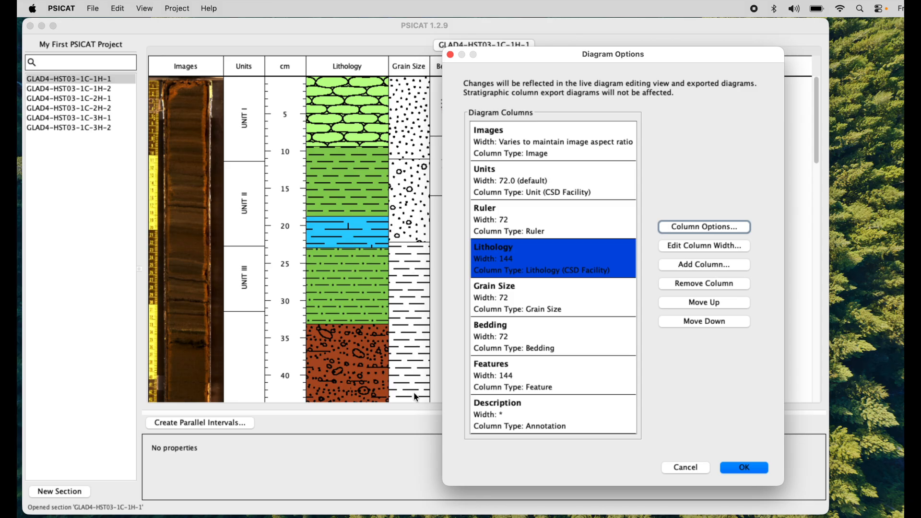
Step: Turn Show grain size widths back on for the Lithology column
left_click(700, 228)
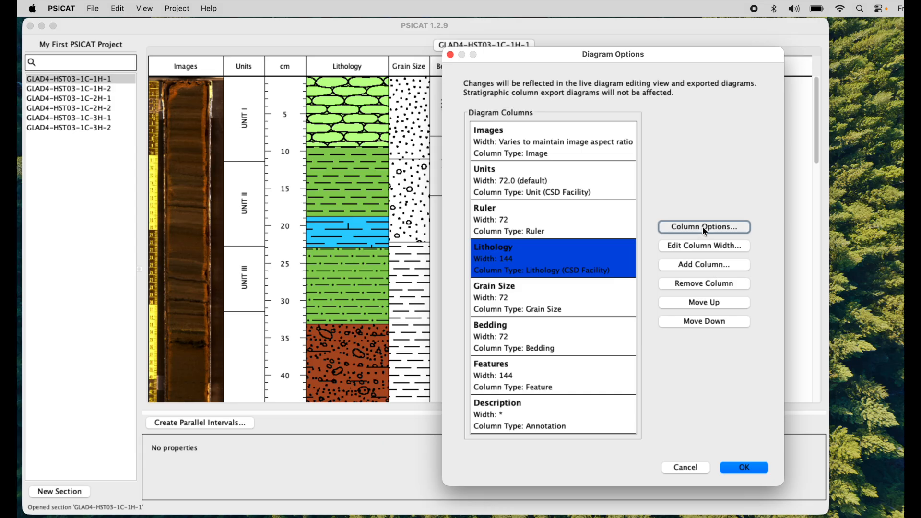
left_click(516, 262)
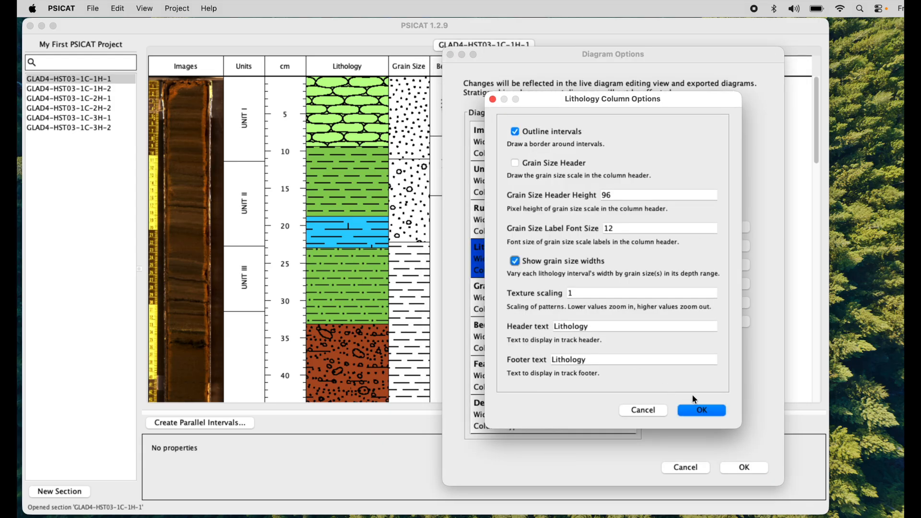
left_click(696, 409)
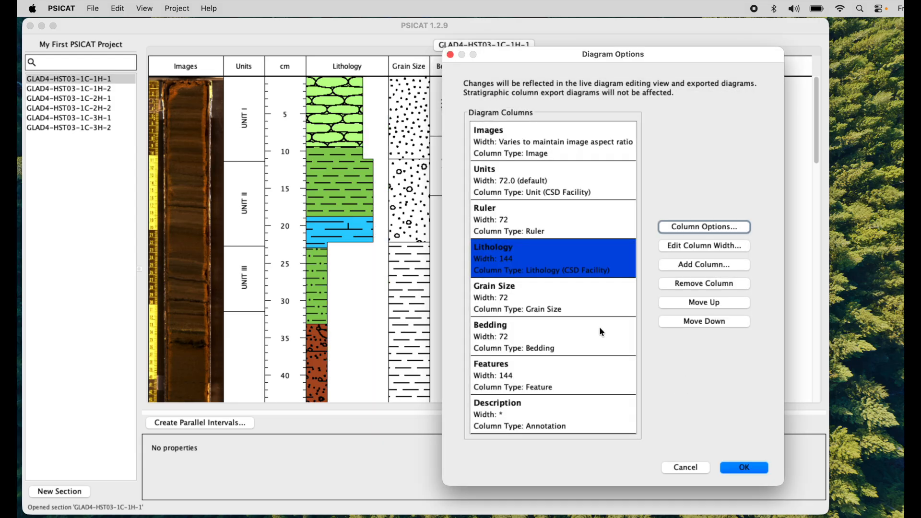
Step: Turn off Outline intervals for the Grain Size column and set its texture scaling to 2
left_click(591, 300)
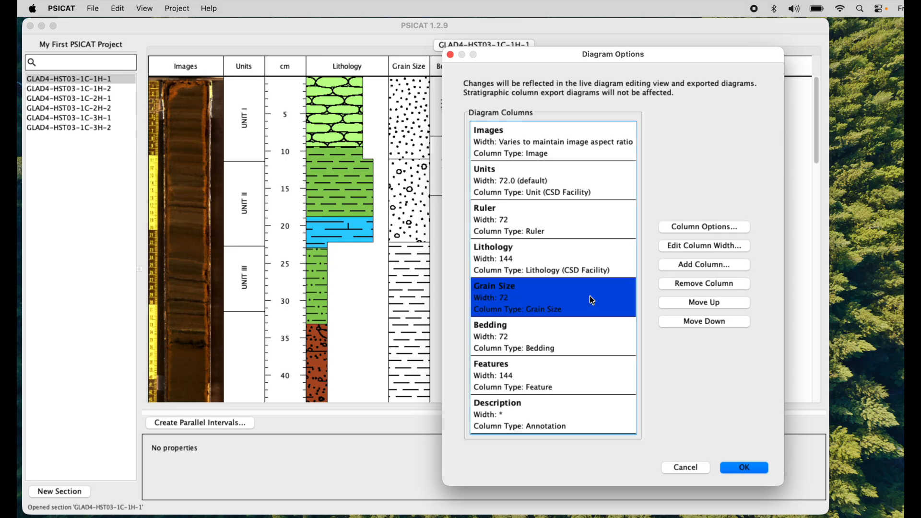
left_click(704, 230)
left_click_drag(673, 164, 706, 176)
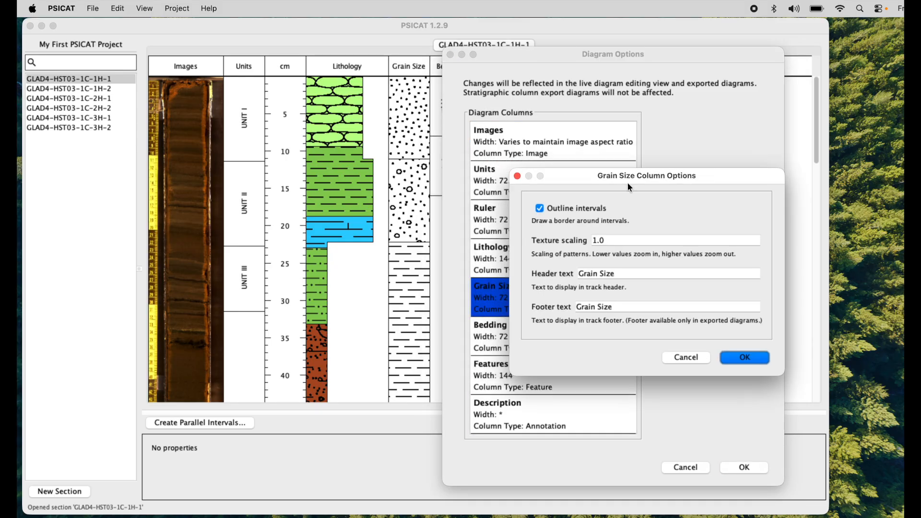
left_click(540, 209)
left_click(618, 240)
left_click_drag(618, 240, 580, 243)
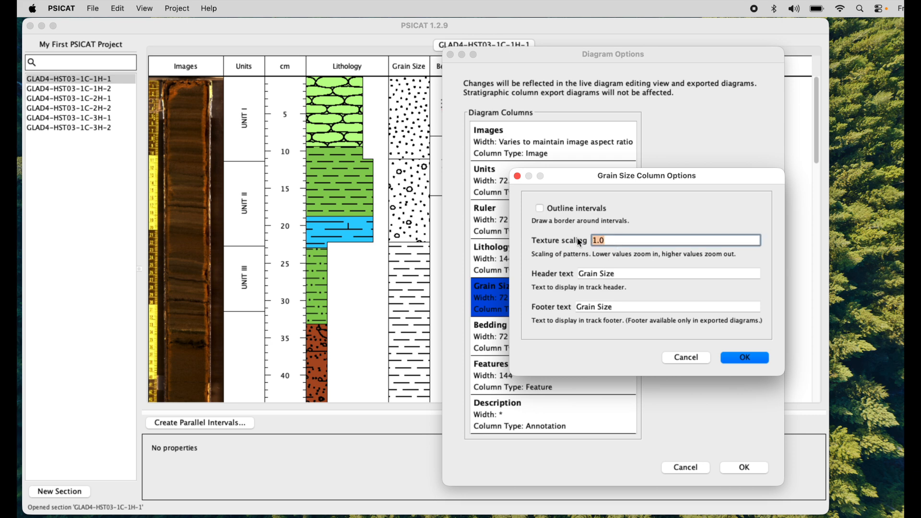
type("2")
left_click(745, 358)
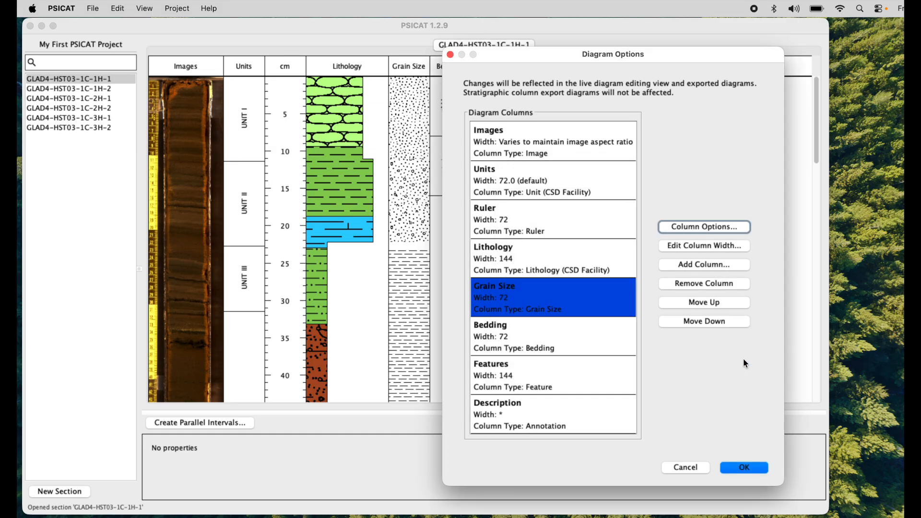
Step: Turn Outline intervals back on for the Grain Size column and set its texture scaling to 1
left_click(712, 226)
left_click(537, 197)
left_click_drag(568, 230, 517, 230)
type("1")
left_click(712, 346)
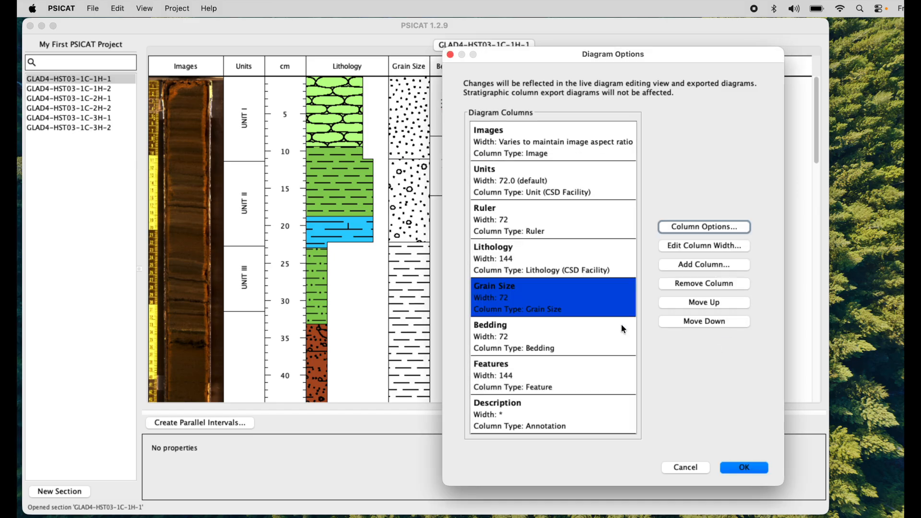
Step: Move the Diagram Options window clear of the Bedding column and turn off Outline intervals in the Bedding column's options
left_click_drag(663, 47, 254, 32)
left_click(169, 316)
left_click(267, 215)
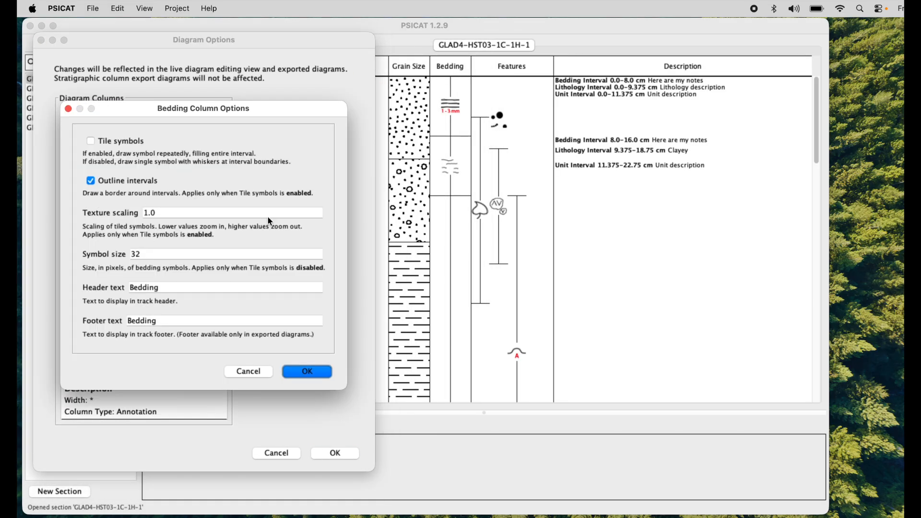
left_click_drag(280, 110, 292, 122)
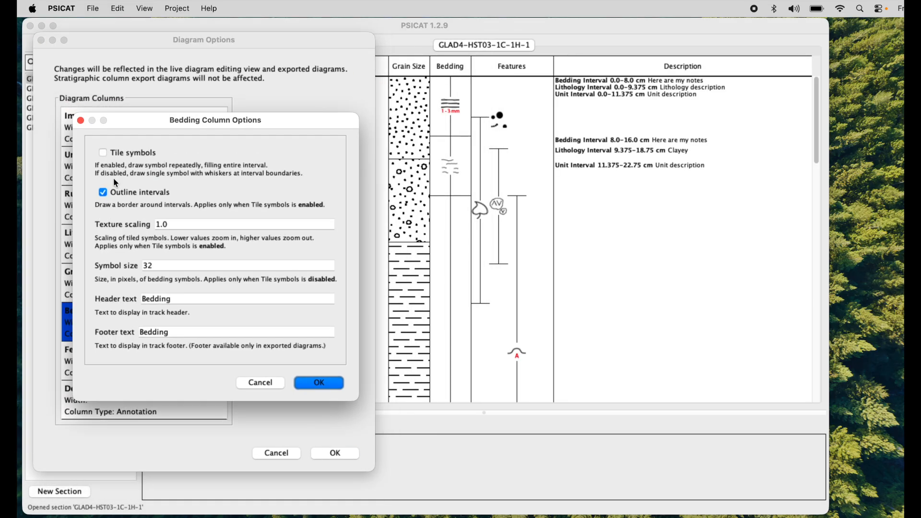
left_click(104, 193)
left_click(317, 382)
Step: Turn on Tile symbols in the Bedding column's options
left_click(289, 214)
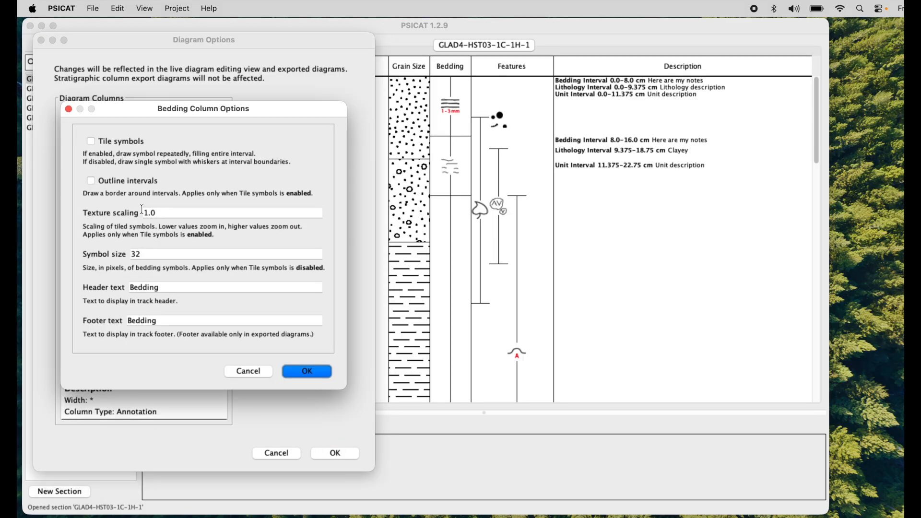
left_click(89, 140)
left_click(320, 371)
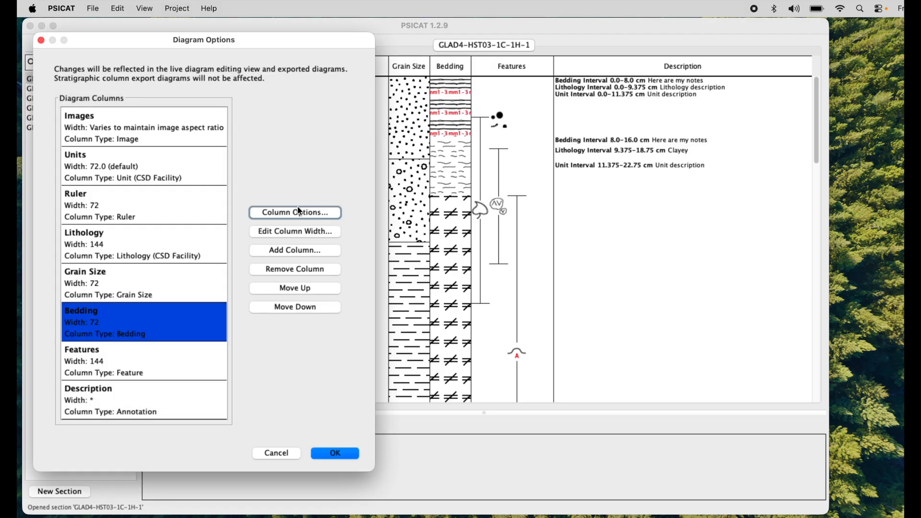
Step: Turn Tile symbols off and Outline intervals back on in the Bedding column's options
left_click(309, 213)
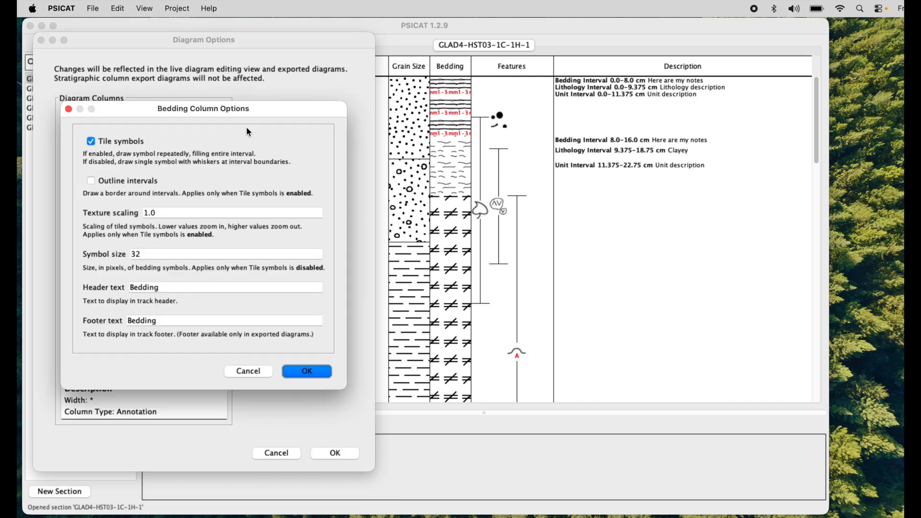
left_click_drag(268, 110, 269, 130)
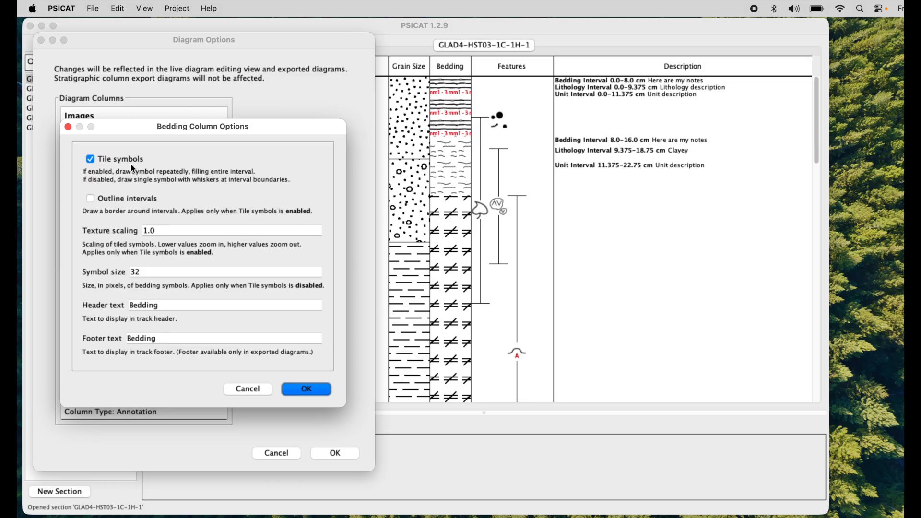
left_click(91, 160)
left_click(90, 199)
left_click(299, 389)
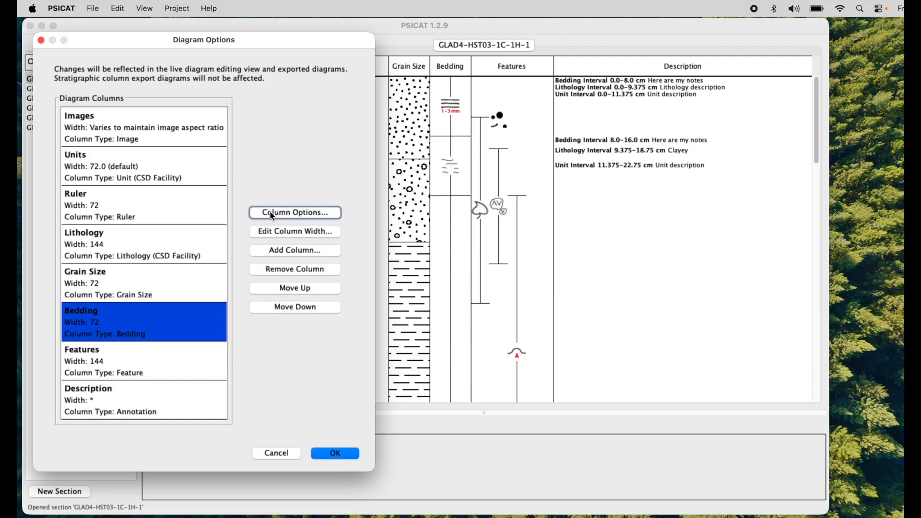
Step: Turn on Tile symbols in the Bedding column's options
left_click(295, 212)
left_click_drag(240, 111, 232, 112)
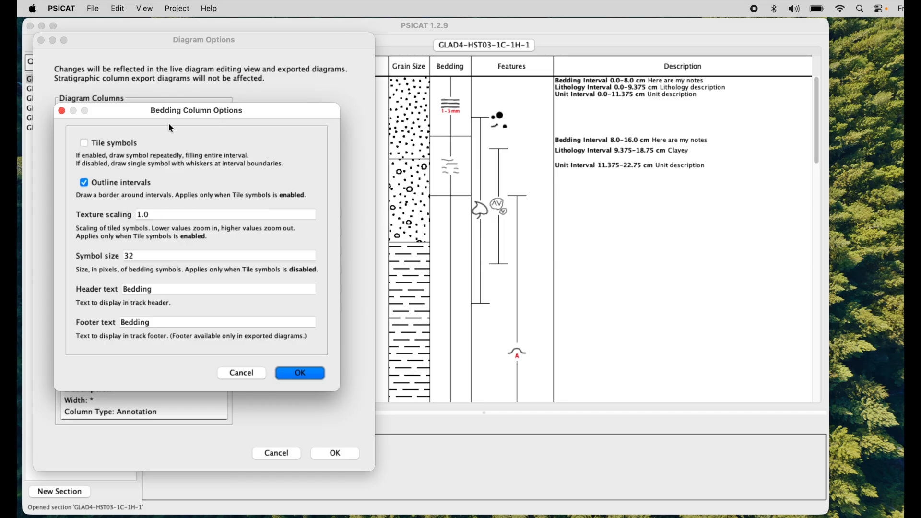
left_click(84, 144)
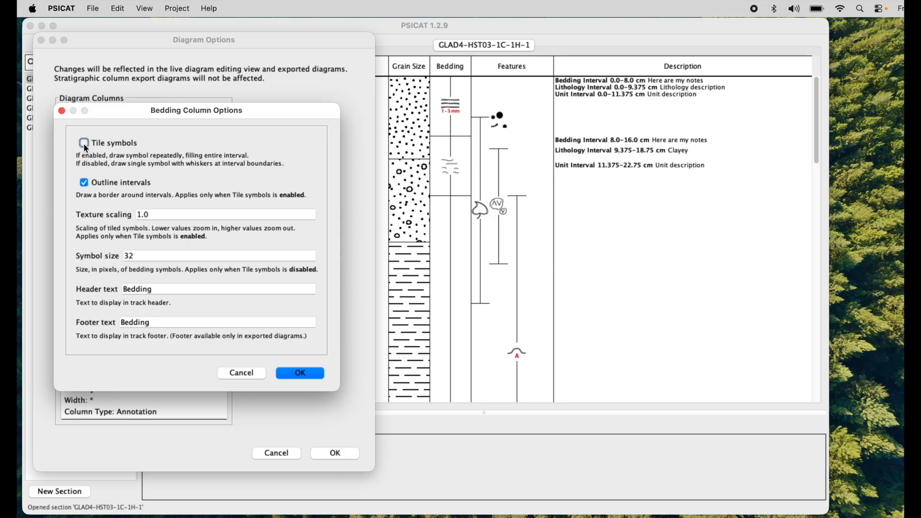
left_click(303, 373)
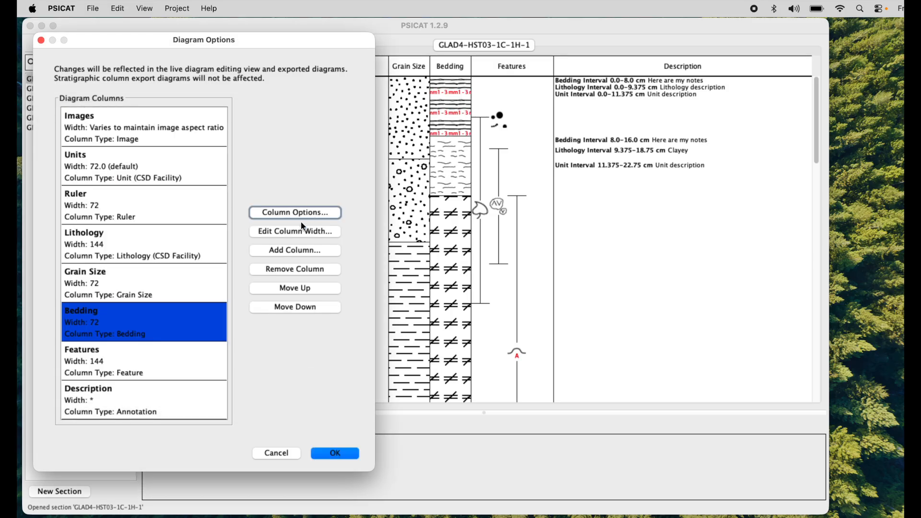
Step: Turn Tile symbols off again in the Bedding column's options
left_click(311, 213)
left_click(96, 143)
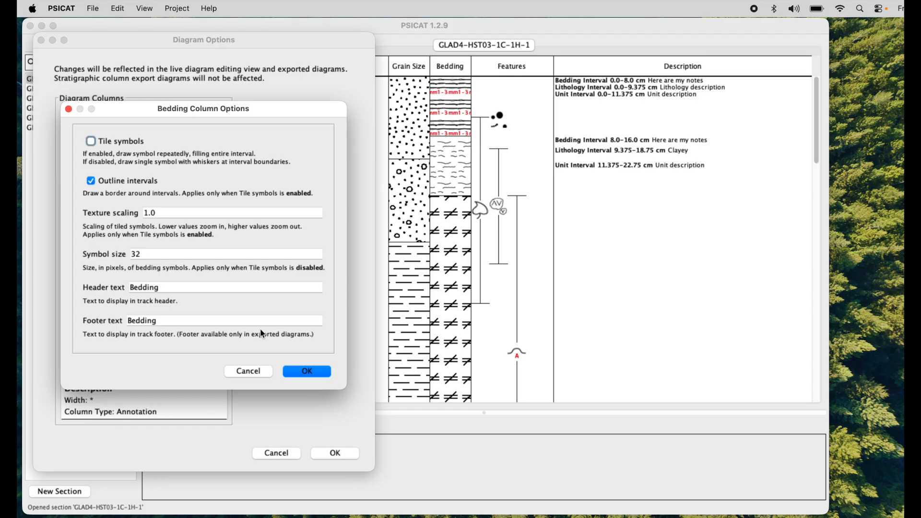
left_click(301, 372)
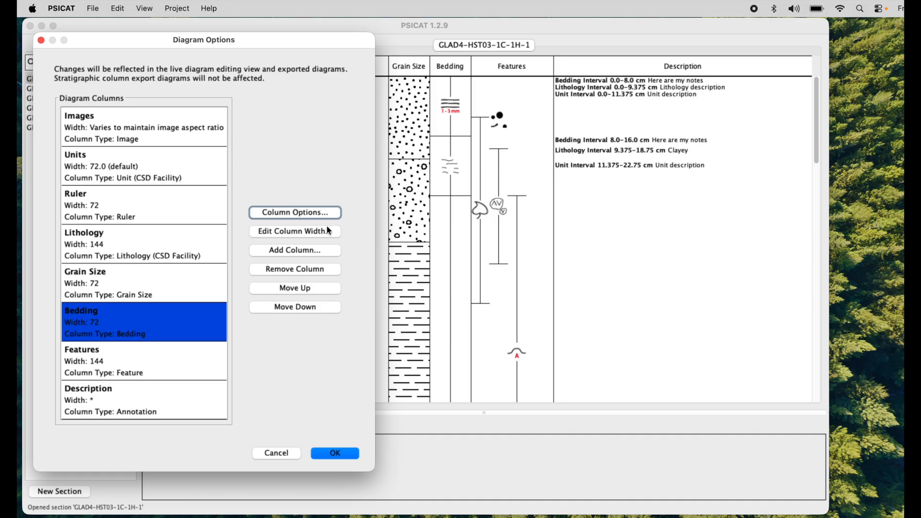
Step: Enable Tile symbols for the Bedding column once more and apply the change
left_click(298, 211)
left_click(91, 142)
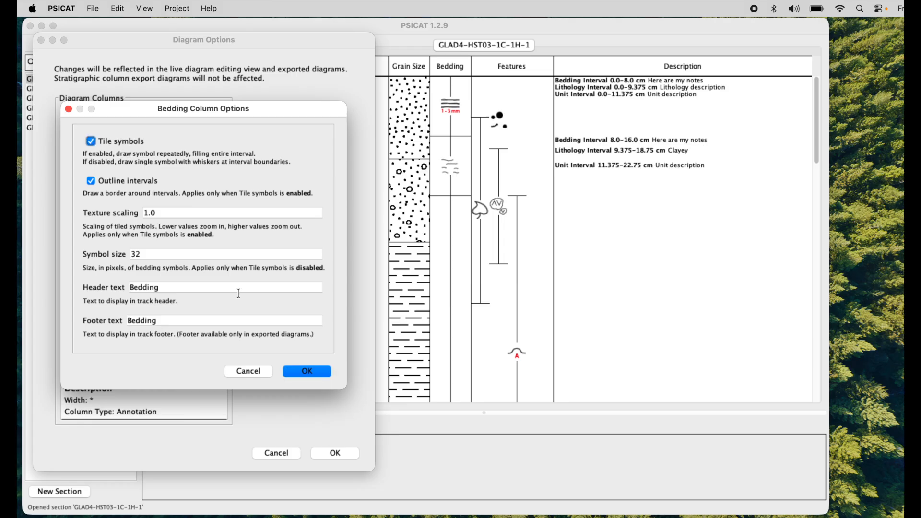
left_click(301, 371)
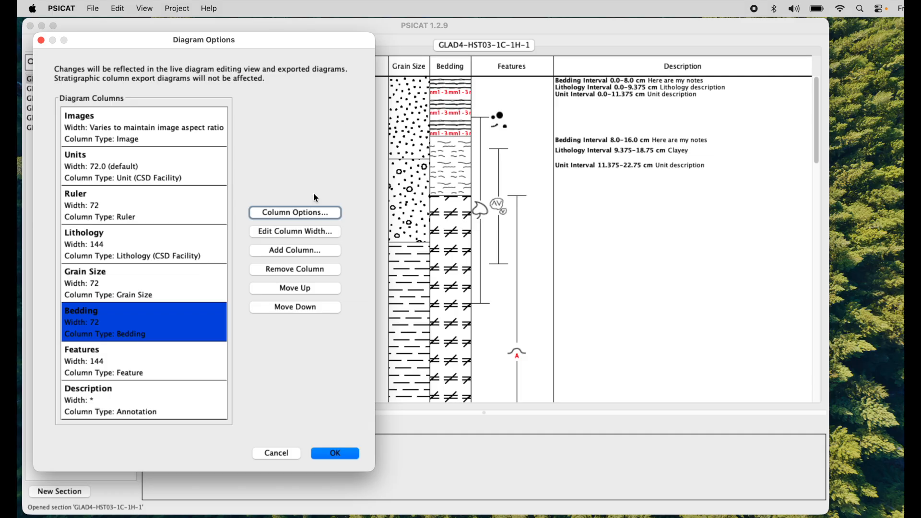
Step: Disable Tile symbols for the Bedding column and apply the change
left_click(289, 212)
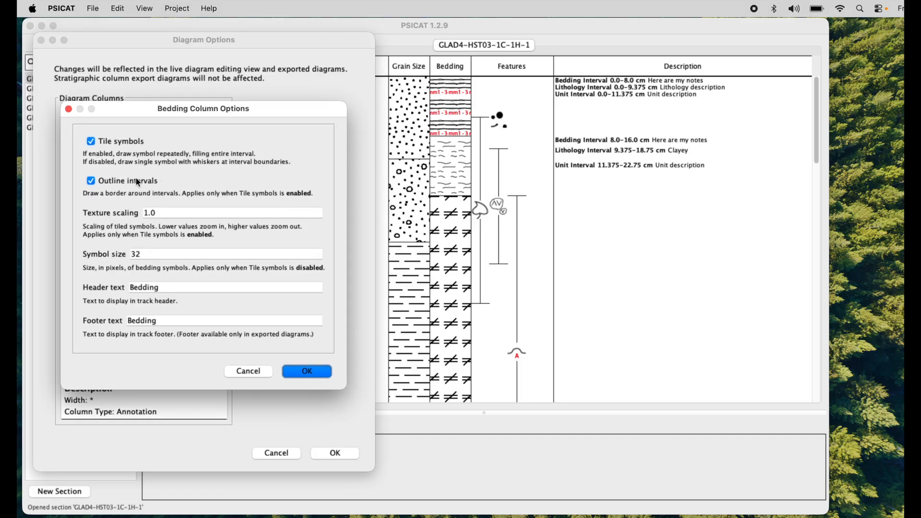
left_click(91, 141)
left_click(304, 372)
Step: Set the Bedding column's symbol size to 48 pixels
left_click(323, 217)
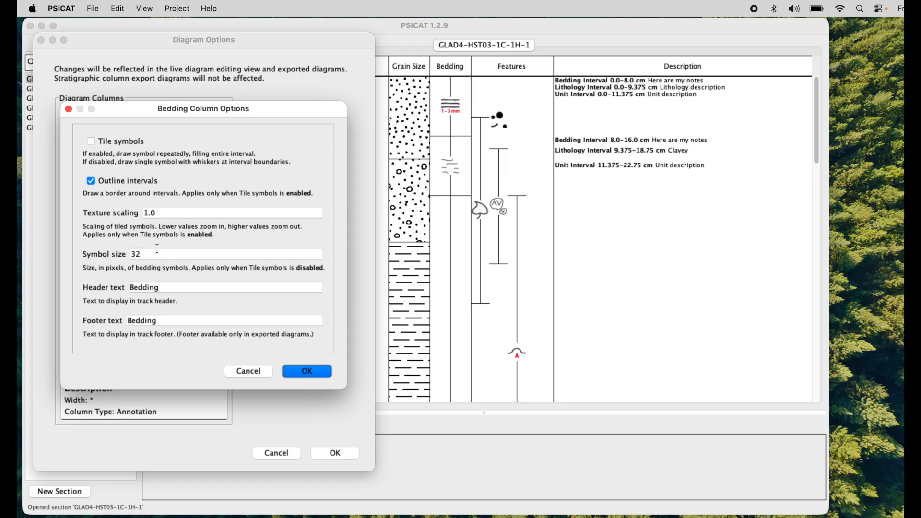
double_click(152, 258)
type("48")
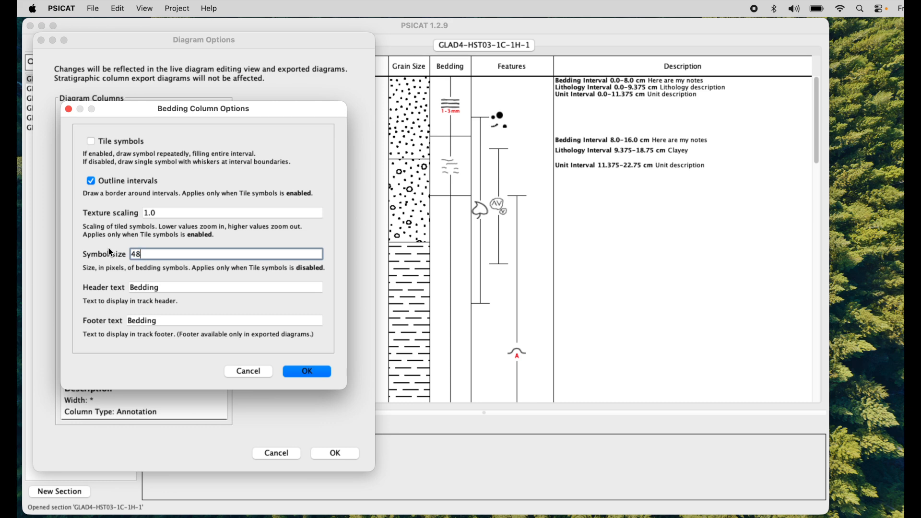
left_click(298, 370)
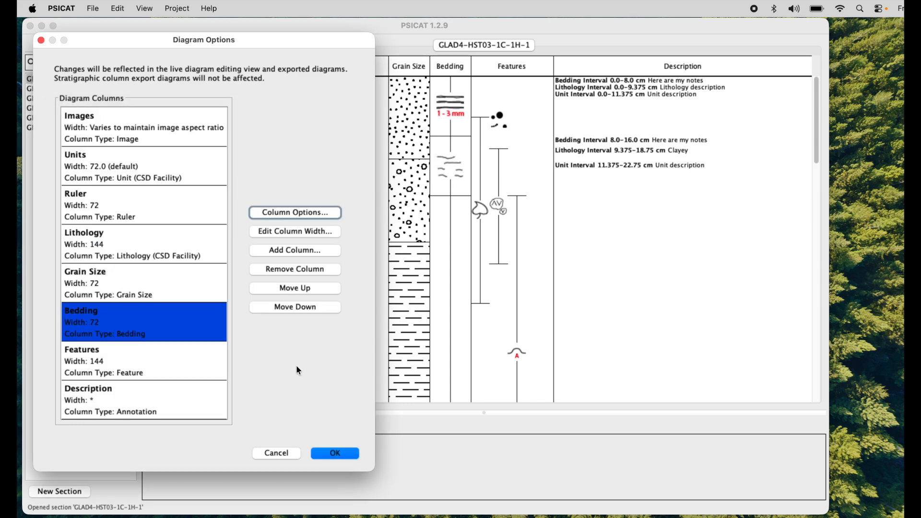
Step: Set the Bedding column's symbol size to 24 pixels
left_click(295, 213)
double_click(152, 255)
type("4")
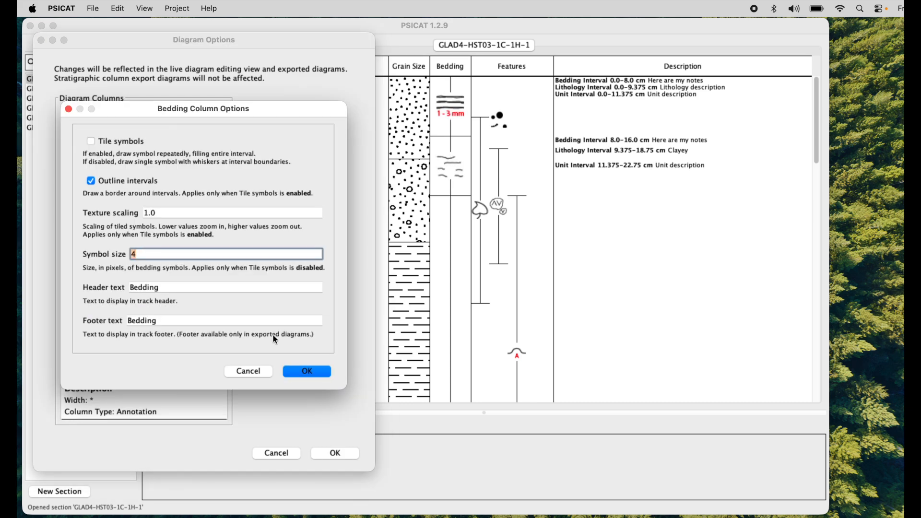
left_click(254, 216)
left_click(215, 250)
key("BackSpace")
type("24")
left_click(309, 372)
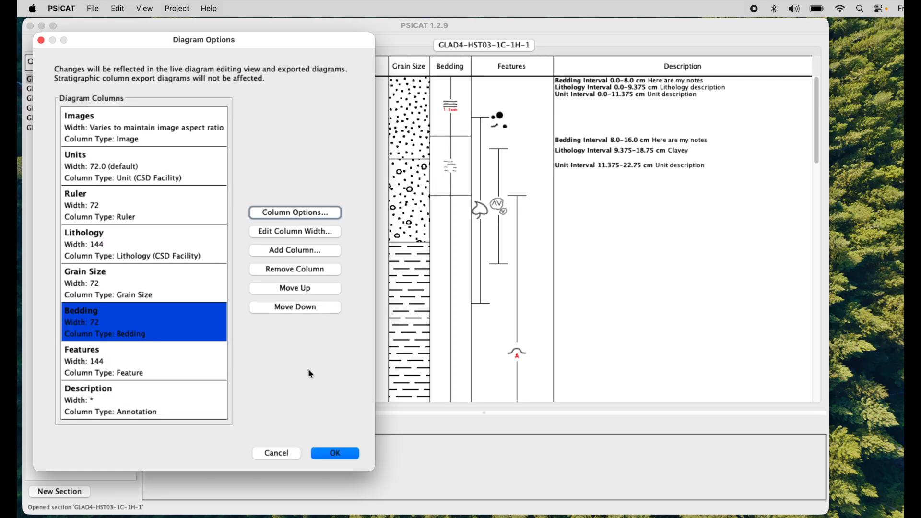
left_click(300, 212)
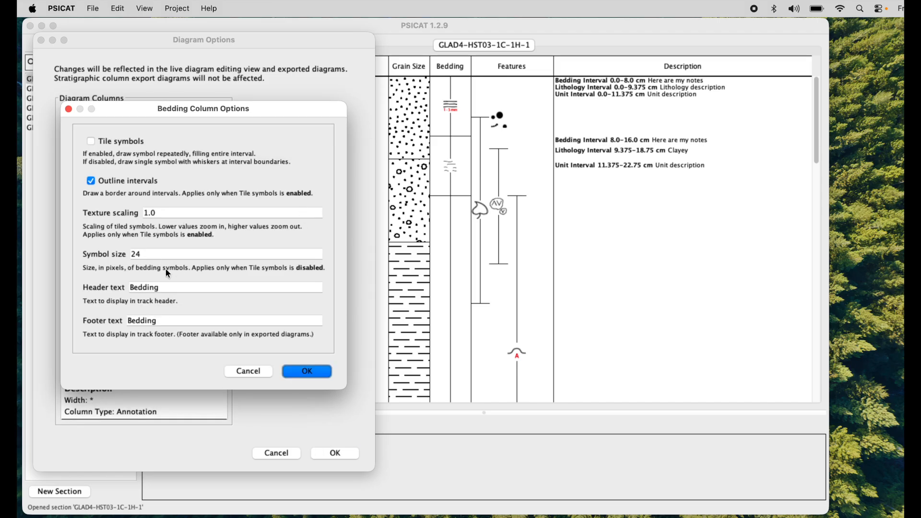
left_click_drag(258, 102, 252, 102)
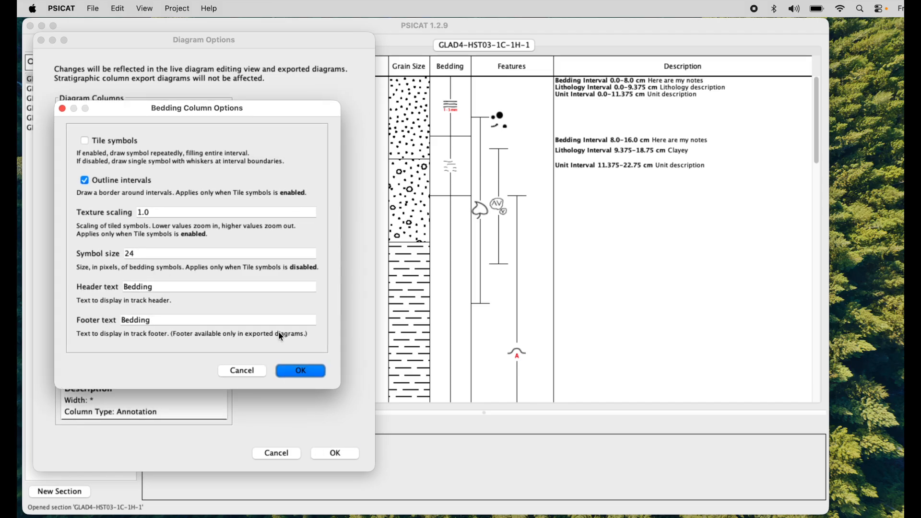
left_click(293, 373)
Step: Turn on Tile symbols in the Features column's options
left_click(142, 358)
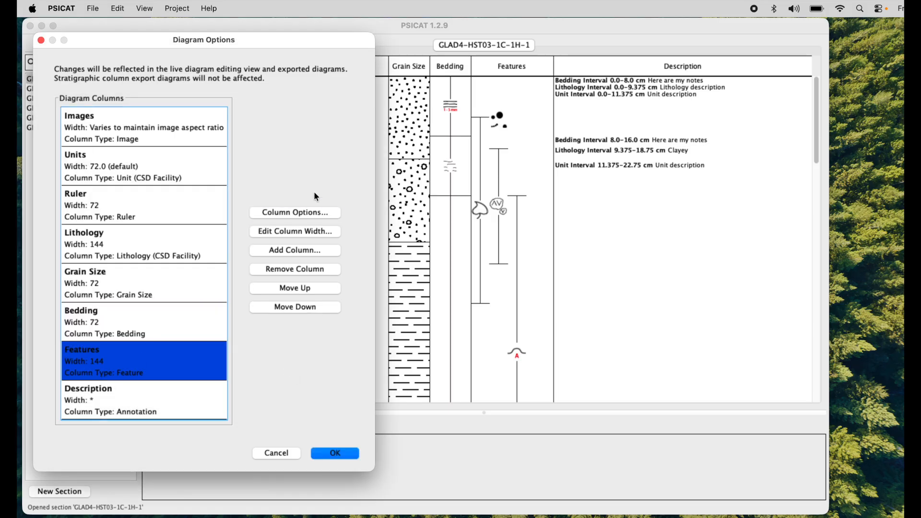
left_click(307, 216)
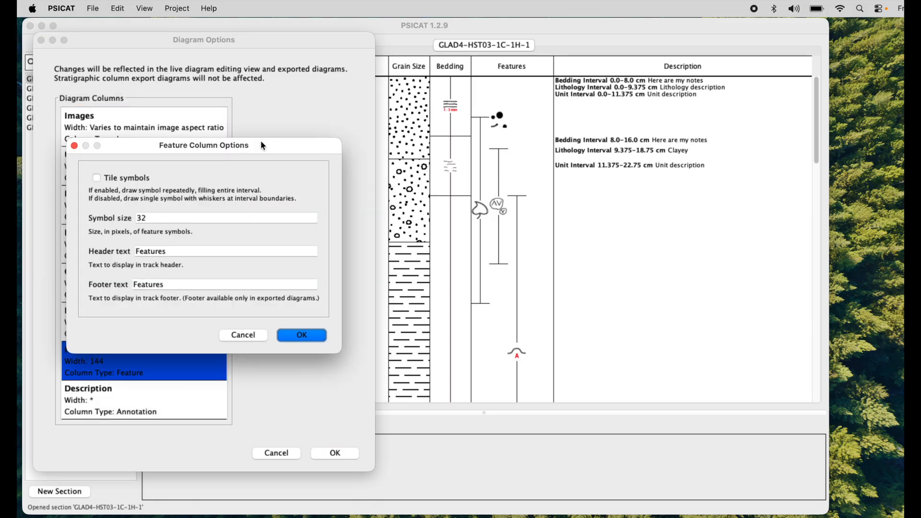
left_click_drag(261, 145, 262, 119)
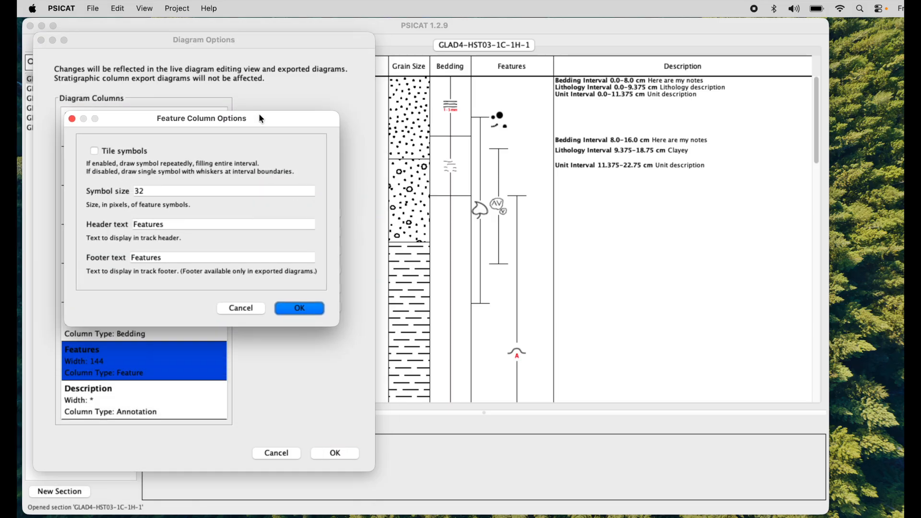
left_click(95, 152)
left_click(296, 310)
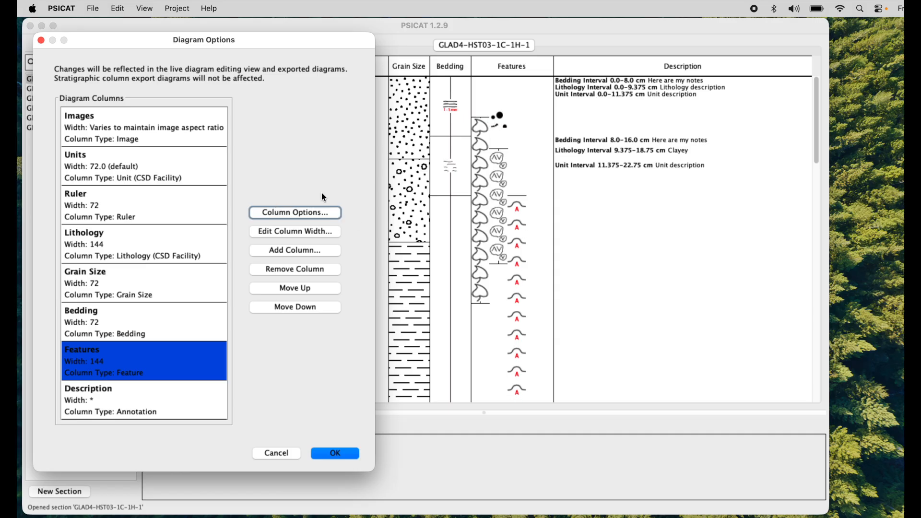
Step: Turn off Tile symbols for the Features column and set its symbol size to 48 pixels
left_click(307, 212)
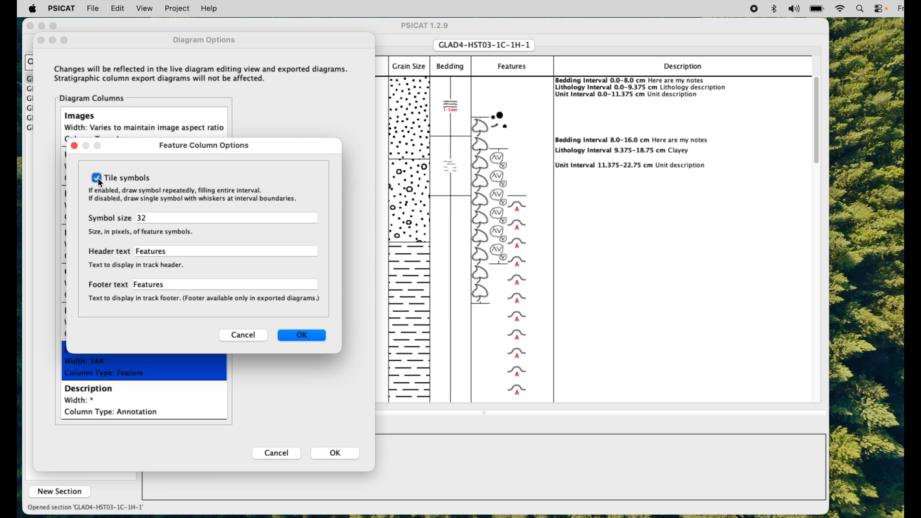
left_click(161, 221)
left_click_drag(160, 222, 130, 219)
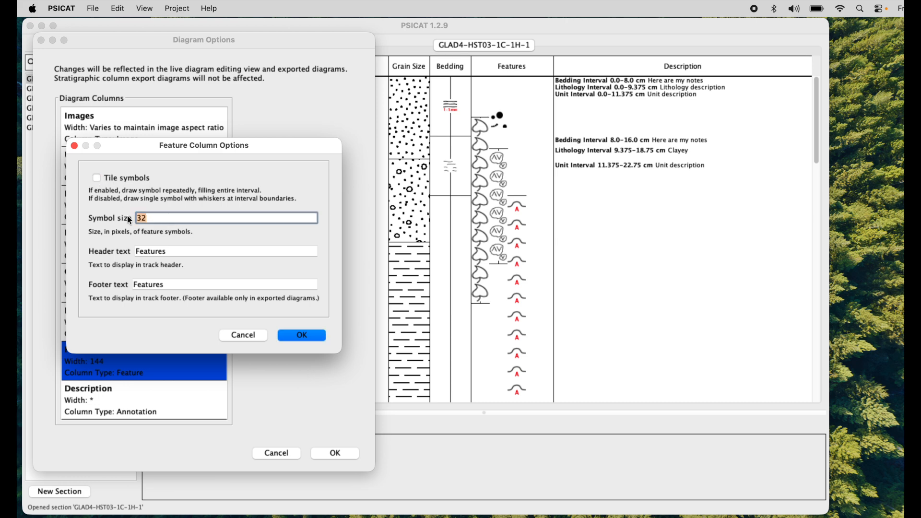
type("48")
left_click(298, 339)
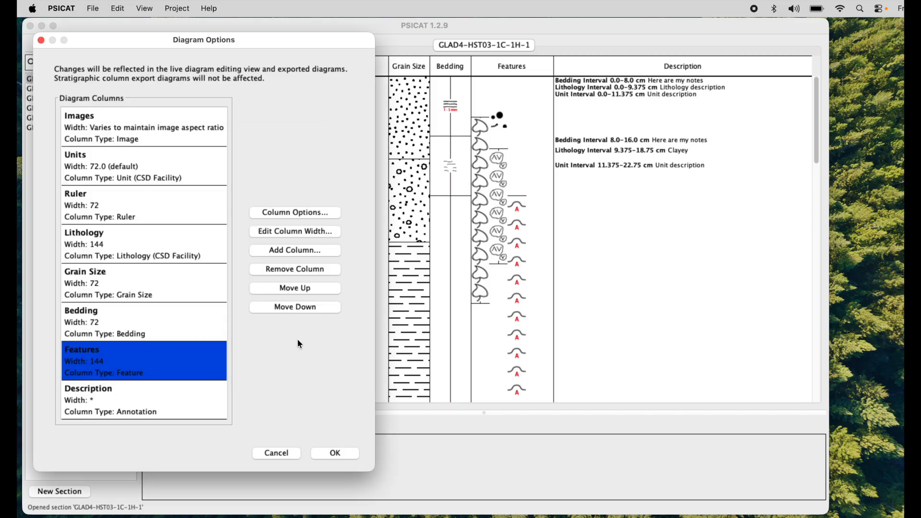
Step: Turn Tile symbols back on in the Features column's options
left_click(302, 213)
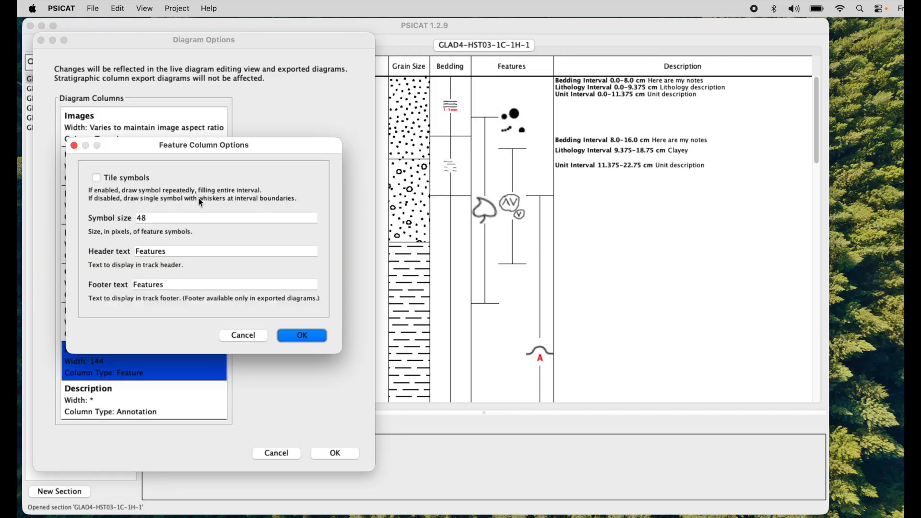
left_click(97, 179)
left_click_drag(263, 149, 275, 134)
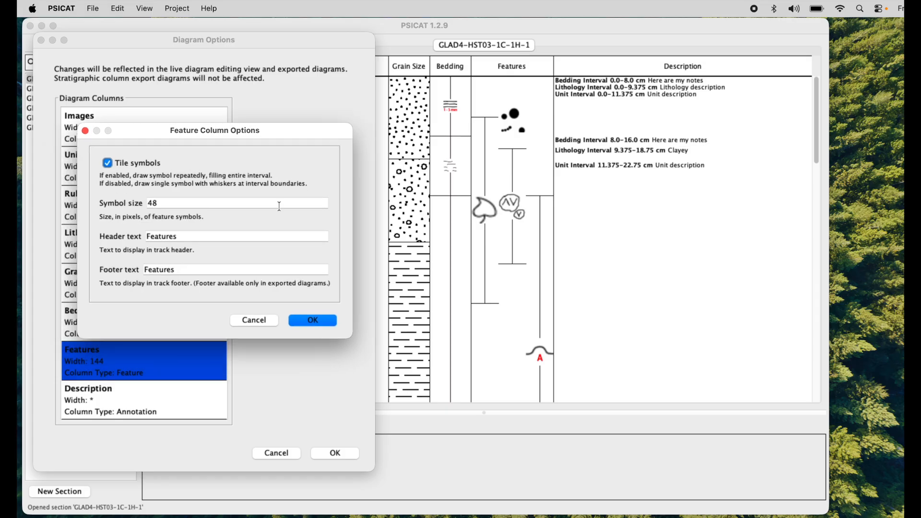
left_click(311, 321)
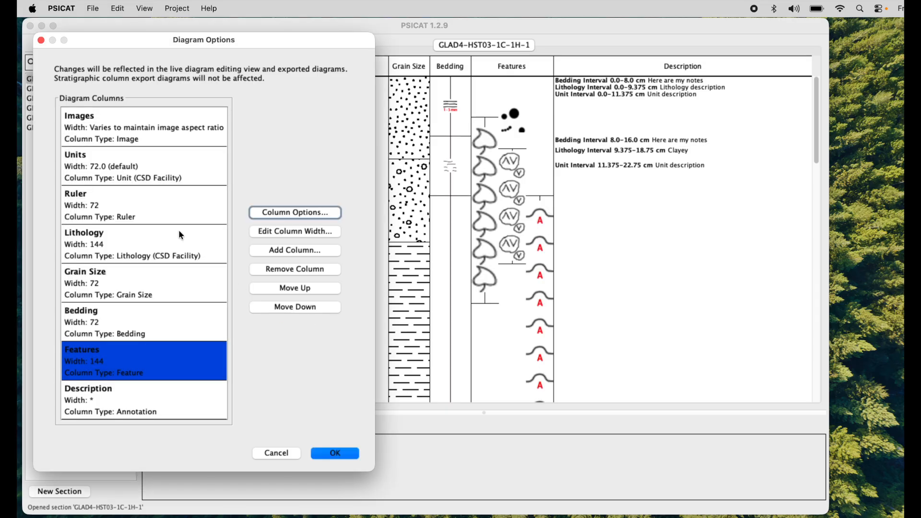
Step: Set the Features column's symbol size to 24 pixels
left_click(301, 211)
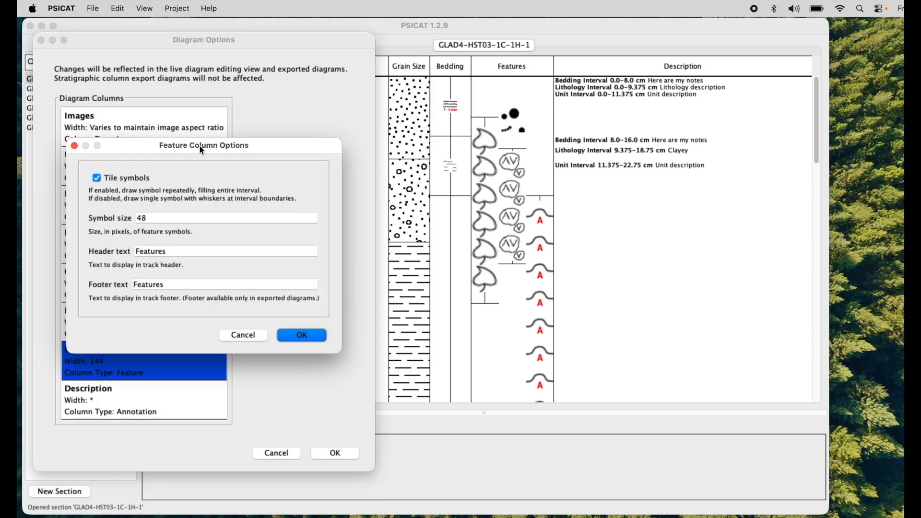
left_click_drag(200, 145, 200, 137)
key("Tab")
type("24")
left_click(303, 330)
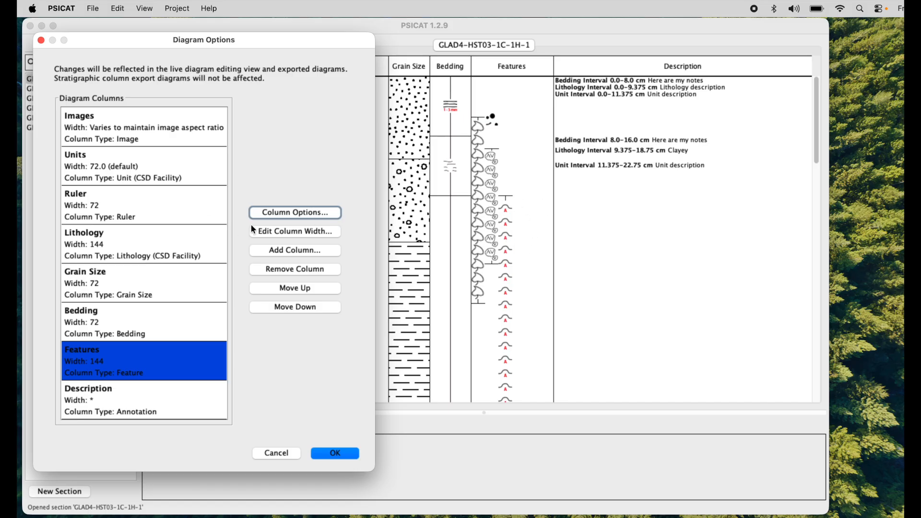
Step: Set the Features column's symbol size back to 32 pixels
left_click(286, 215)
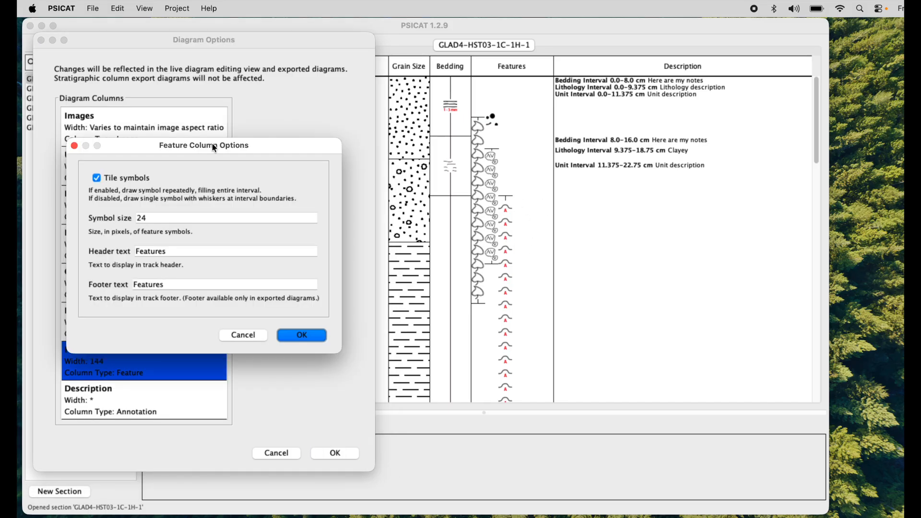
left_click_drag(214, 149, 233, 157)
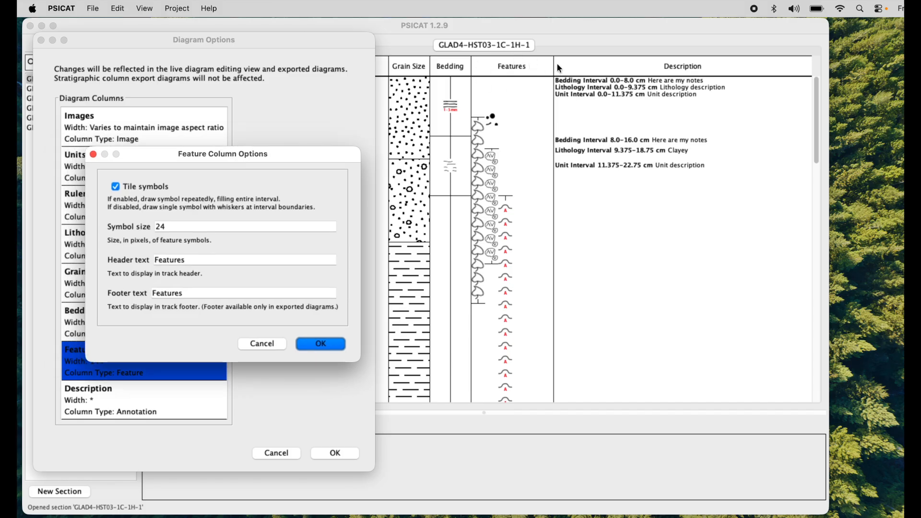
left_click_drag(280, 154, 279, 165)
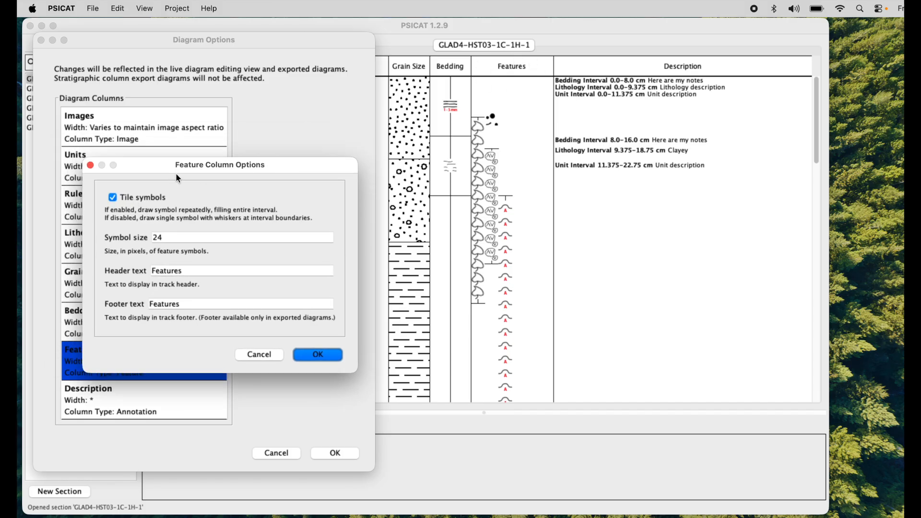
left_click_drag(159, 172, 167, 175)
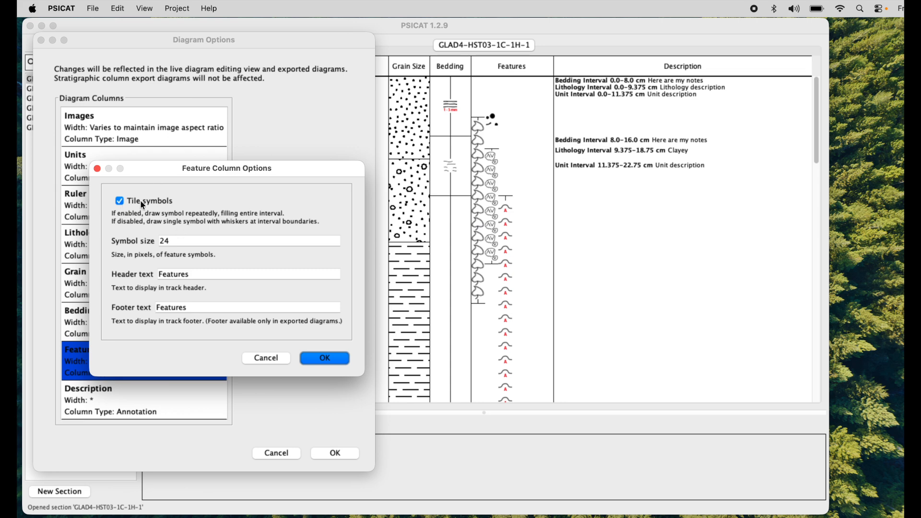
double_click(164, 240)
type("2")
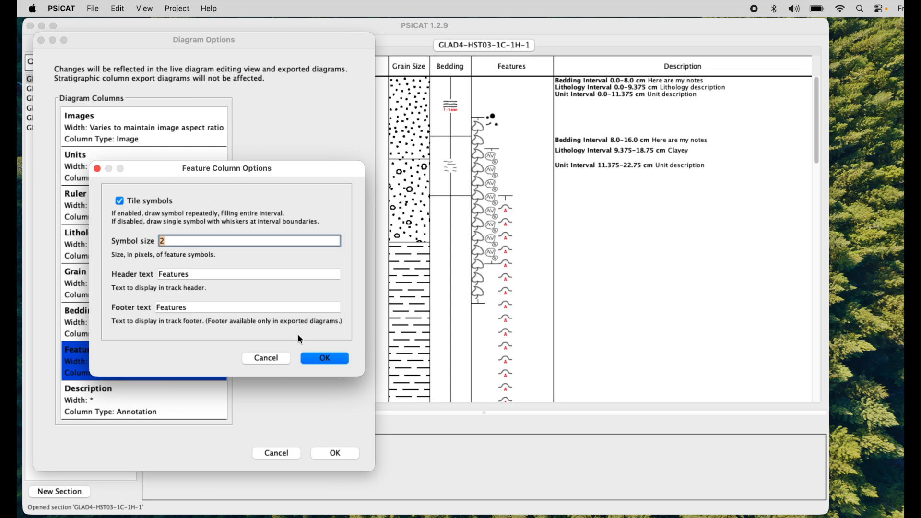
left_click(296, 279)
left_click(191, 244)
key("BackSpace")
type("32")
left_click(315, 358)
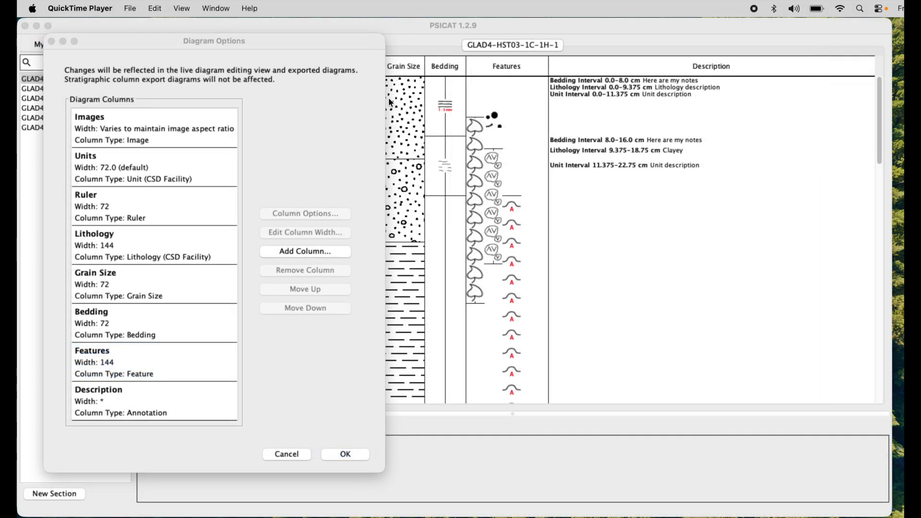
Step: Move the Diagram Options window aside and set the Description column's annotation font size to 14
left_click_drag(311, 41, 371, 44)
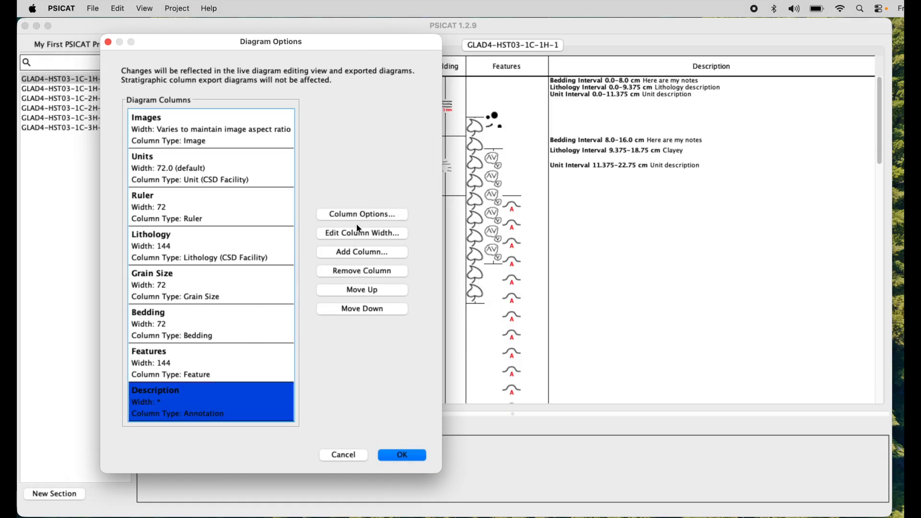
left_click(362, 215)
double_click(288, 198)
type("4")
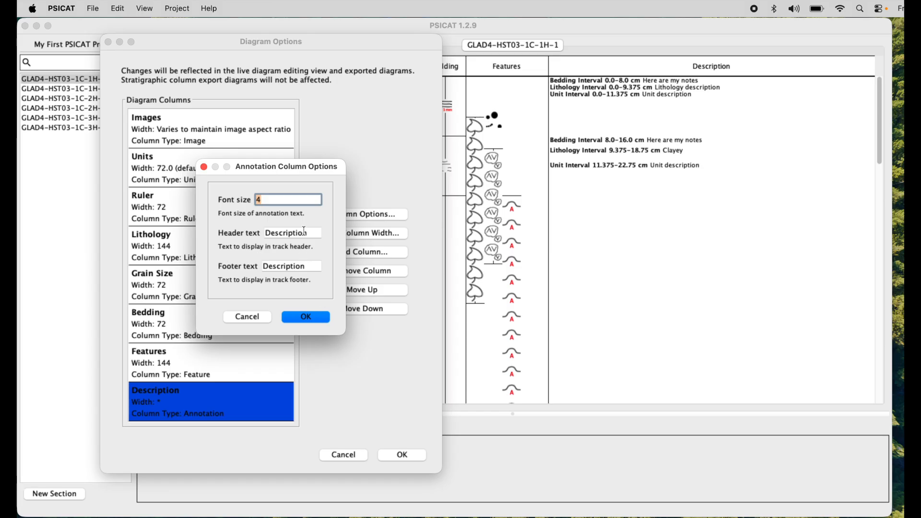
type("14")
left_click(314, 318)
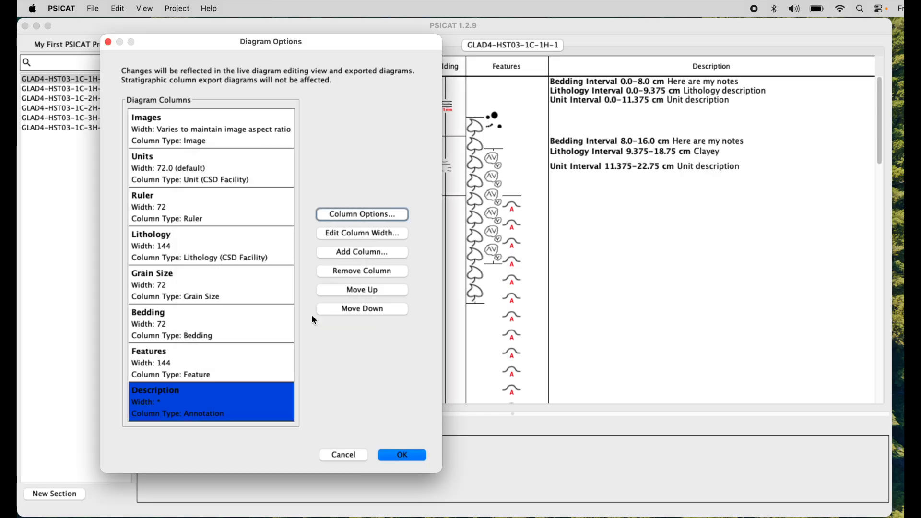
Step: Set the Description column's annotation font size to 8
left_click(359, 216)
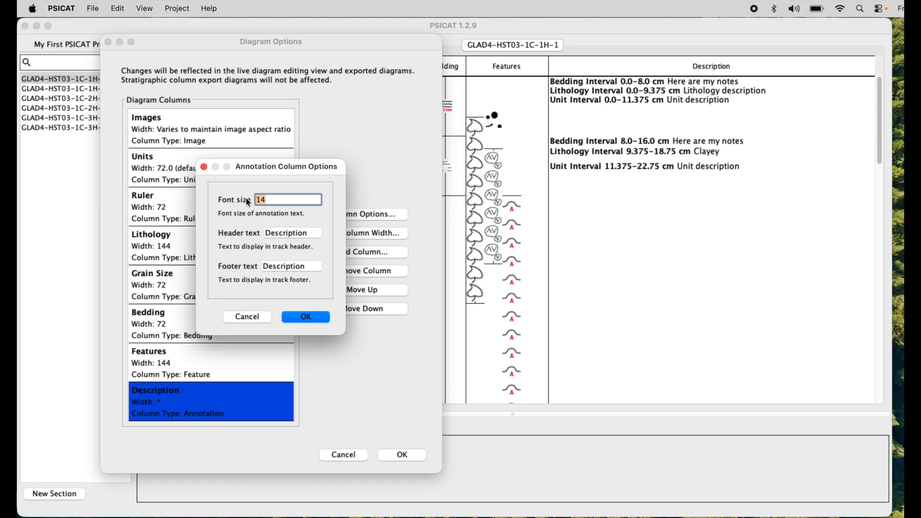
type("8")
left_click(312, 316)
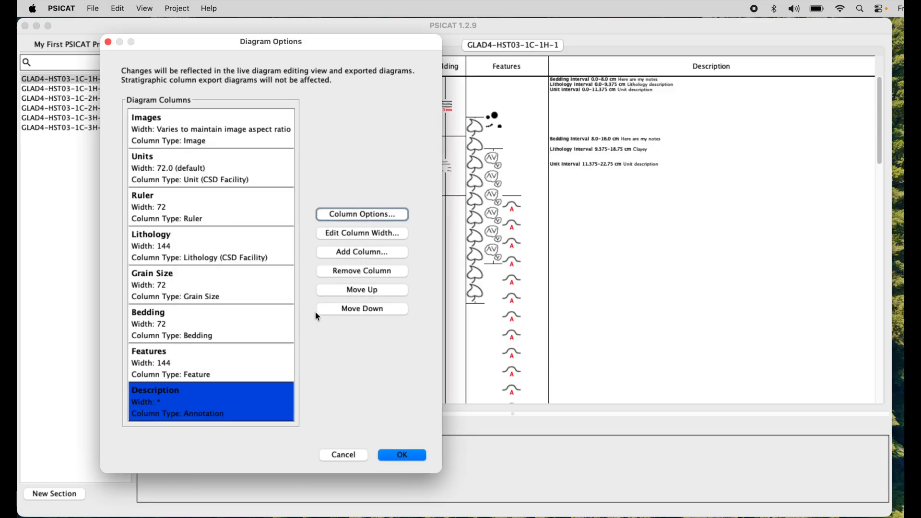
Step: Set the Description column's annotation font size to 11
left_click(362, 214)
double_click(271, 198)
type("11")
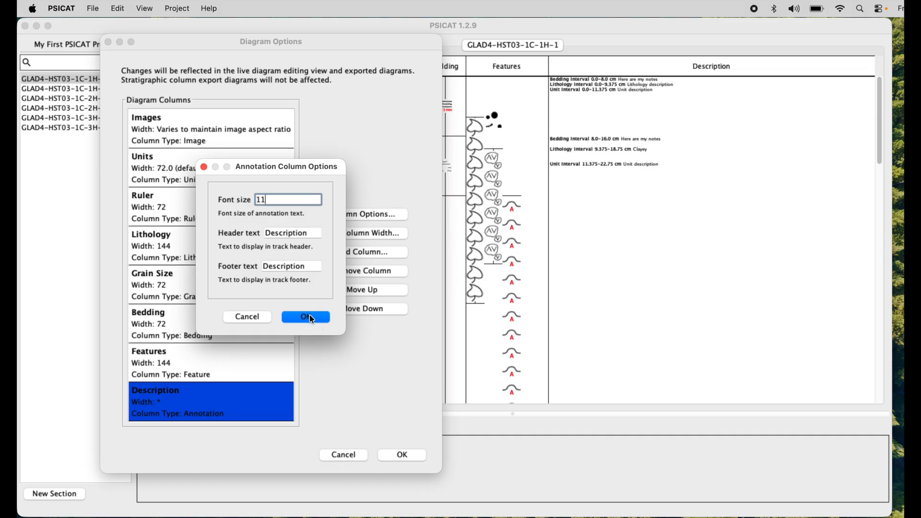
left_click(313, 318)
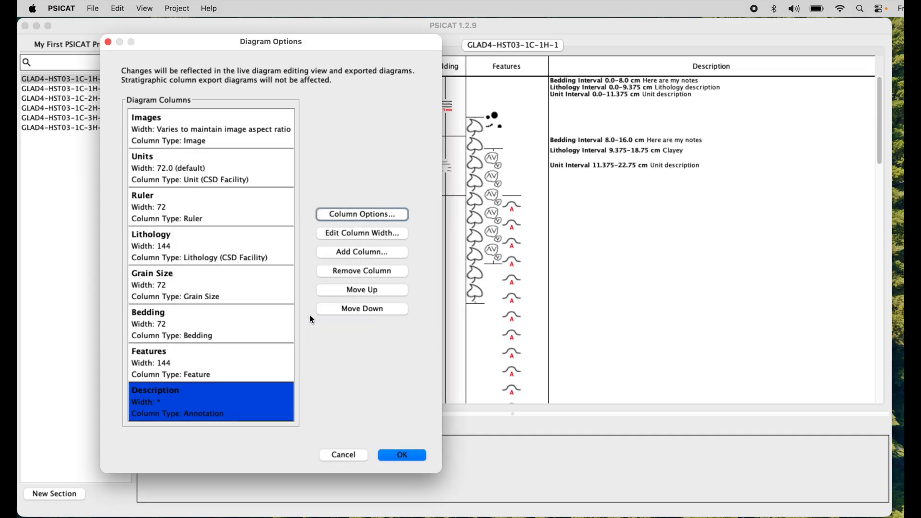
Step: Review the diagram columns one by one, from Features up to Images and again from Description up to Bedding
left_click(236, 362)
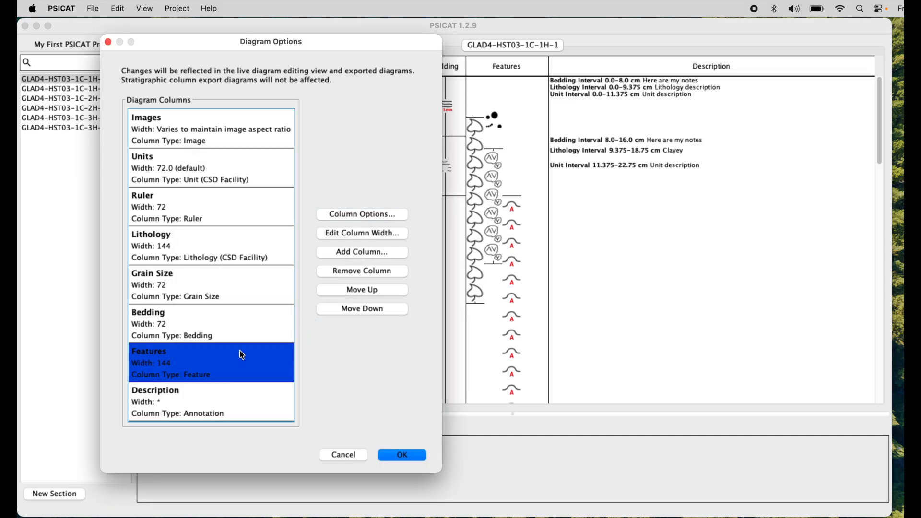
left_click(247, 331)
left_click(256, 289)
left_click(265, 249)
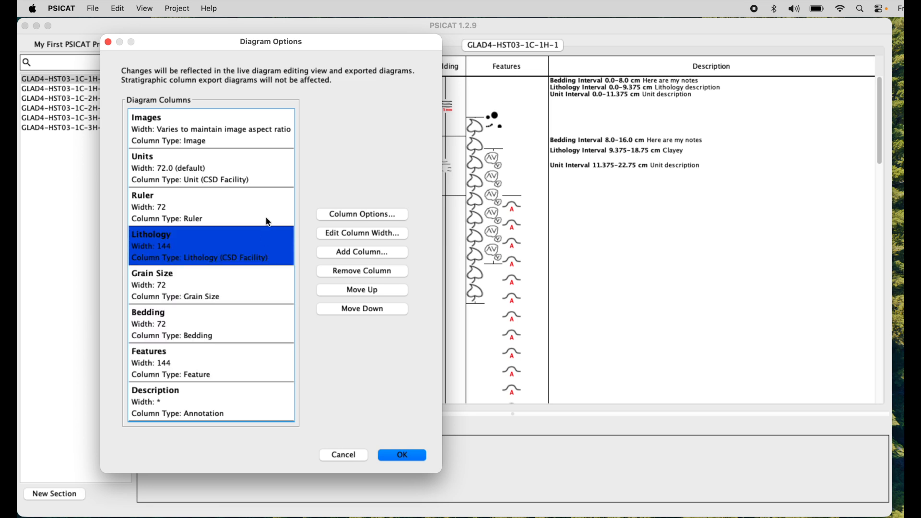
left_click(267, 209)
left_click(261, 158)
left_click(275, 128)
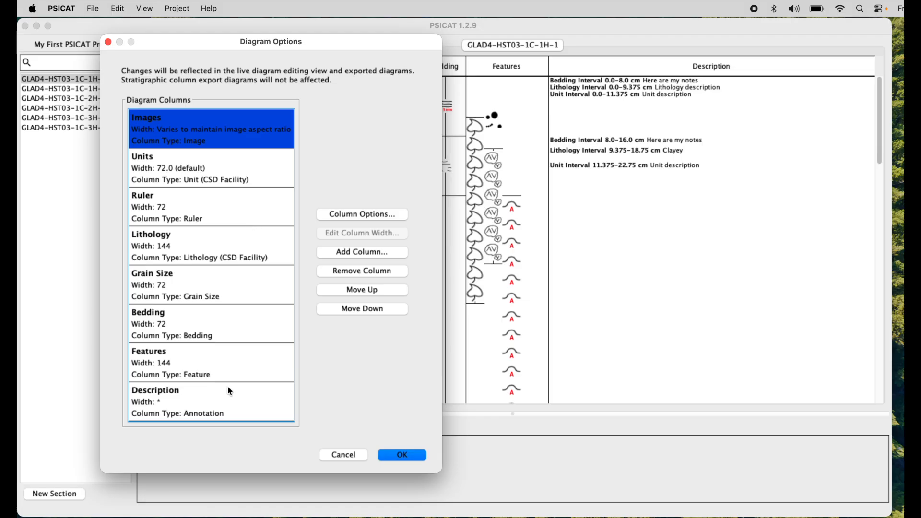
left_click(227, 398)
left_click(246, 369)
left_click(261, 333)
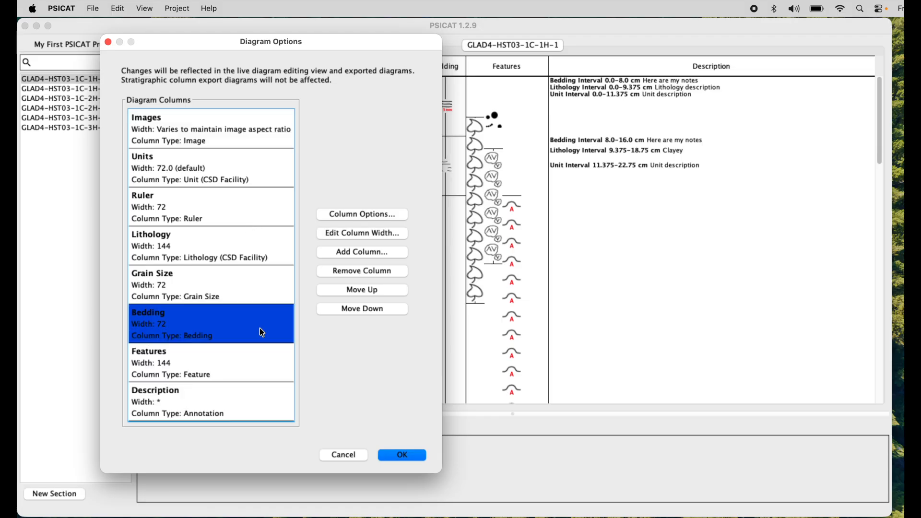